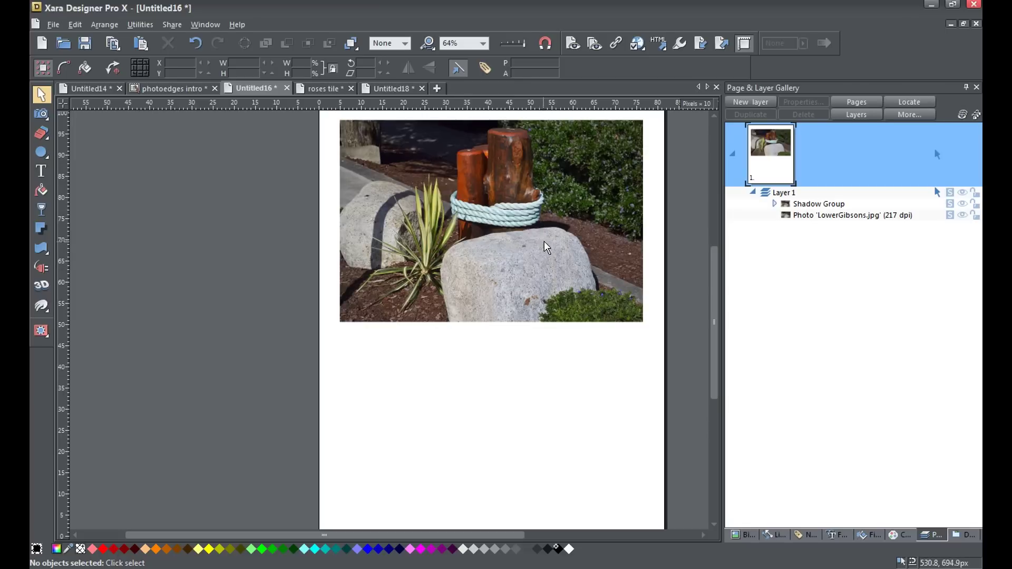
Step: Draw a black rectangle below the first photo and stretch it to 754.7 × 476.6 px
left_click_drag(716, 271, 713, 289)
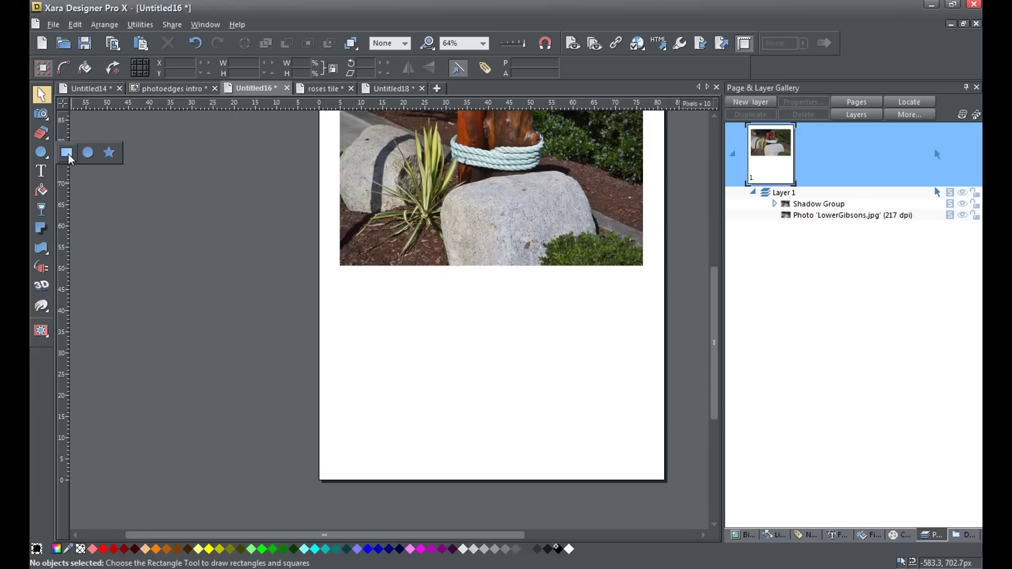
left_click(67, 153)
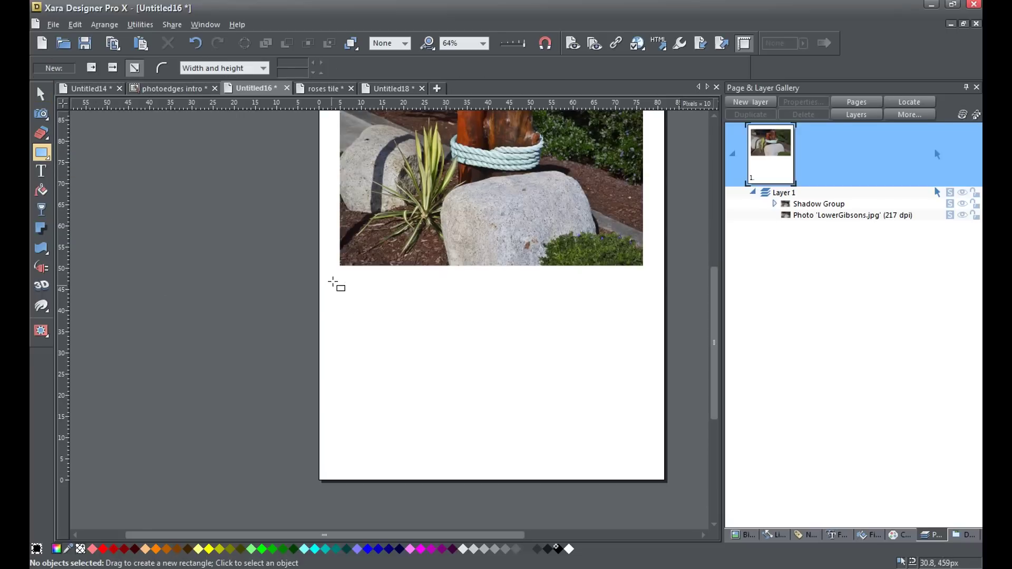
left_click_drag(334, 283, 654, 475)
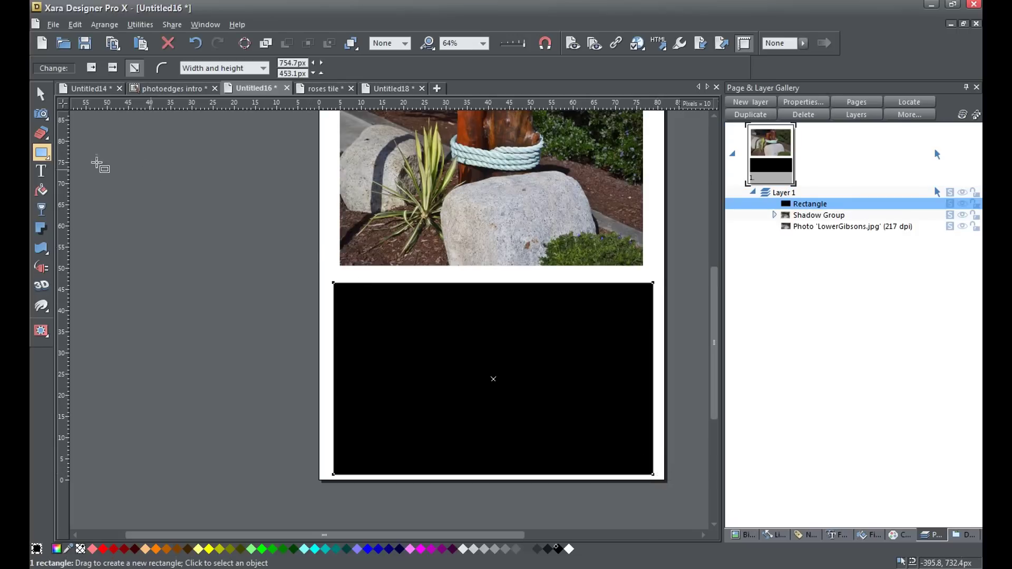
left_click(41, 94)
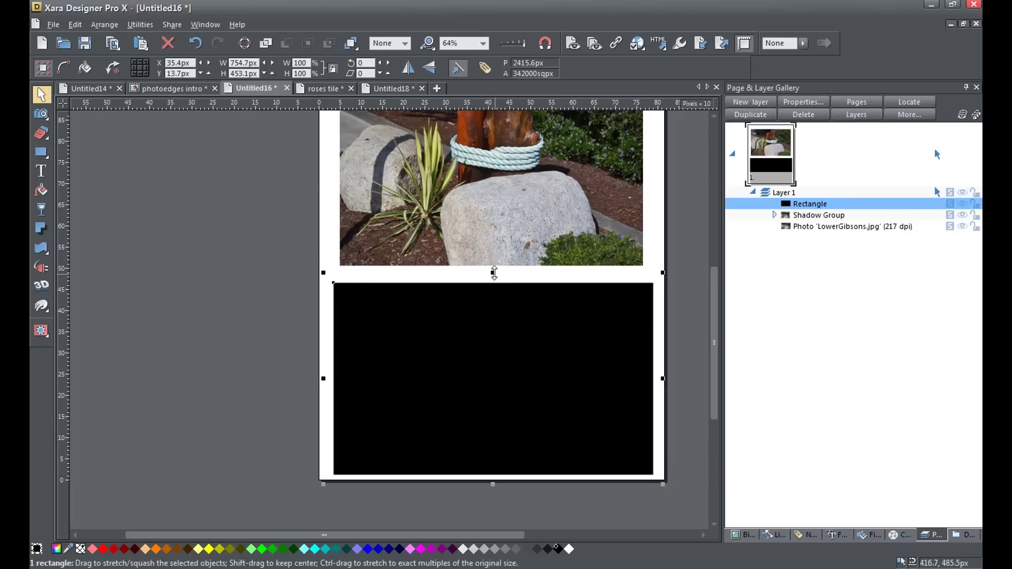
left_click_drag(493, 273, 494, 262)
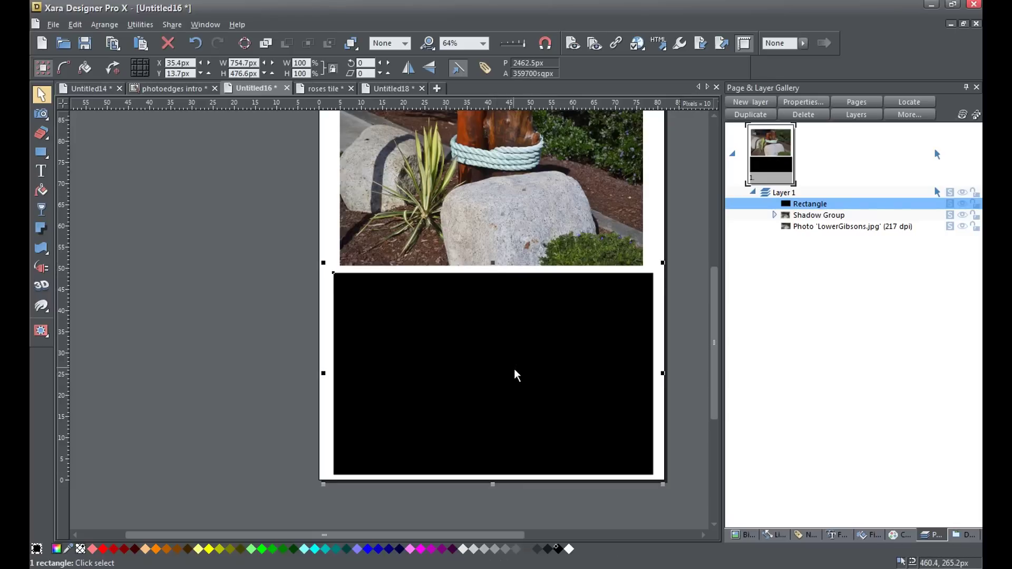
left_click_drag(517, 372, 516, 373)
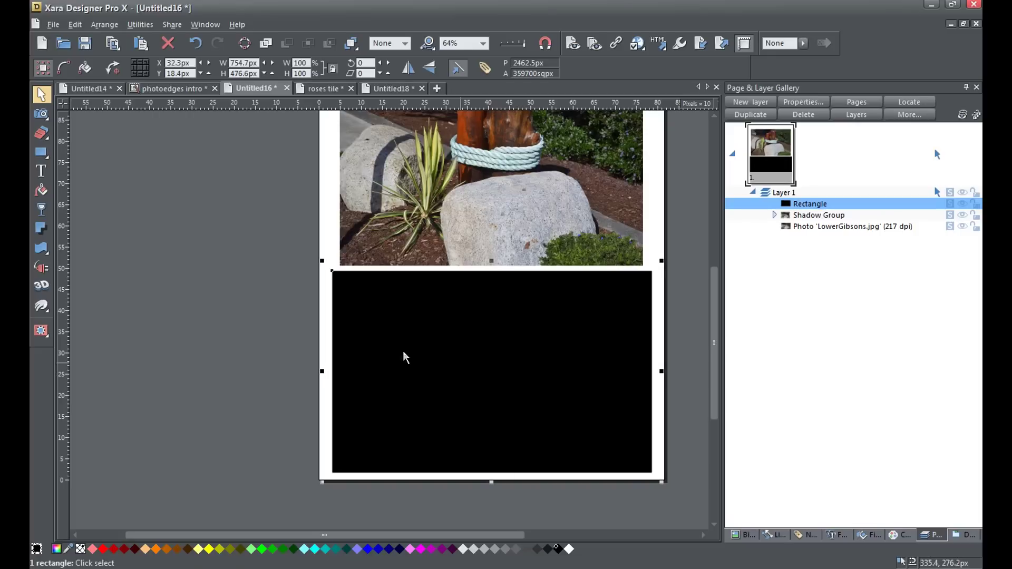
Step: Erase a soft white wavy area across the black rectangle with the largest Shape Eraser nib
left_click(43, 135)
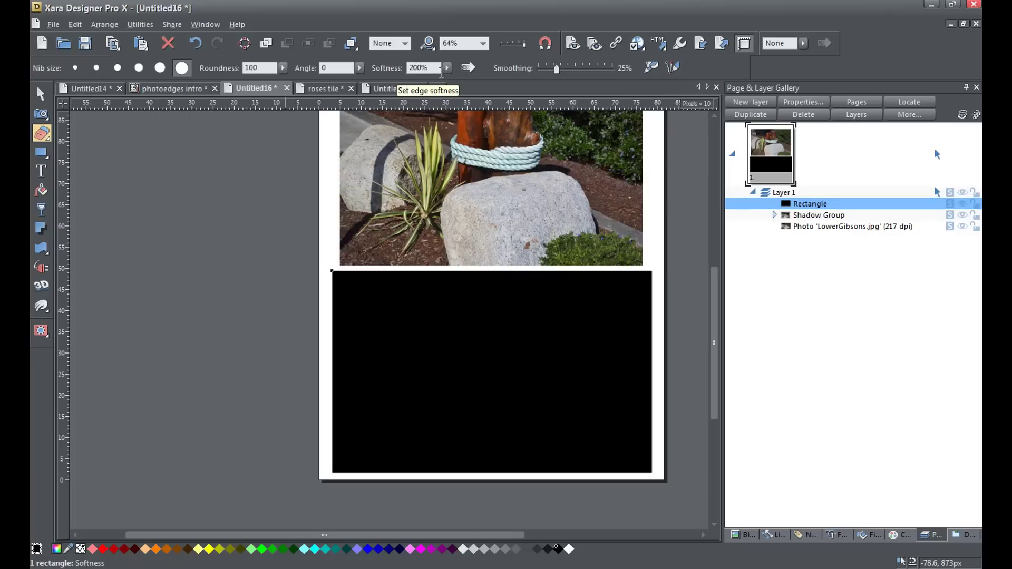
left_click(182, 68)
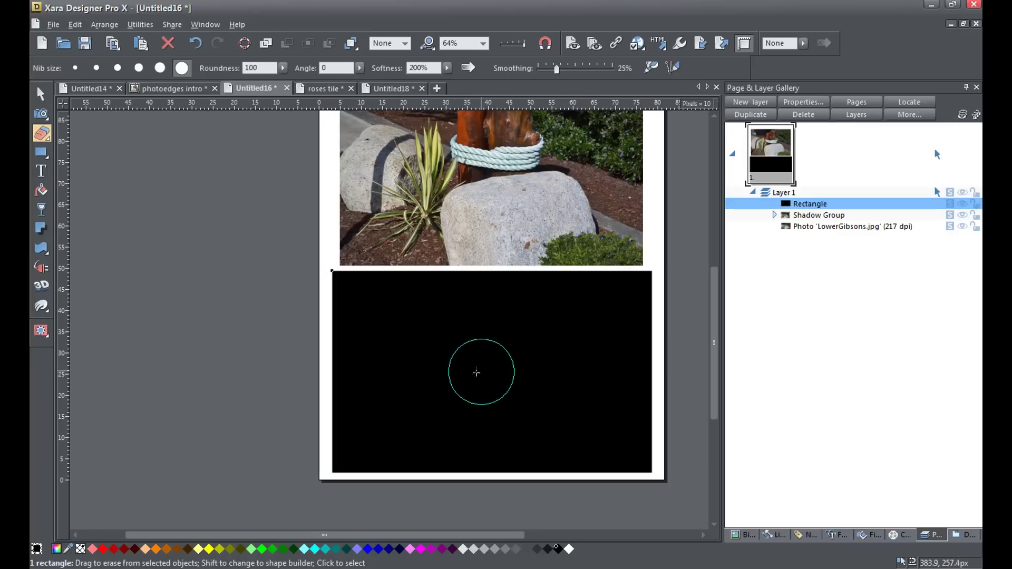
mouse_move(461, 373)
left_mouse_down()
mouse_move(494, 349)
mouse_move(514, 346)
mouse_move(423, 330)
mouse_move(416, 339)
mouse_move(397, 321)
mouse_move(419, 321)
mouse_move(384, 325)
left_mouse_up()
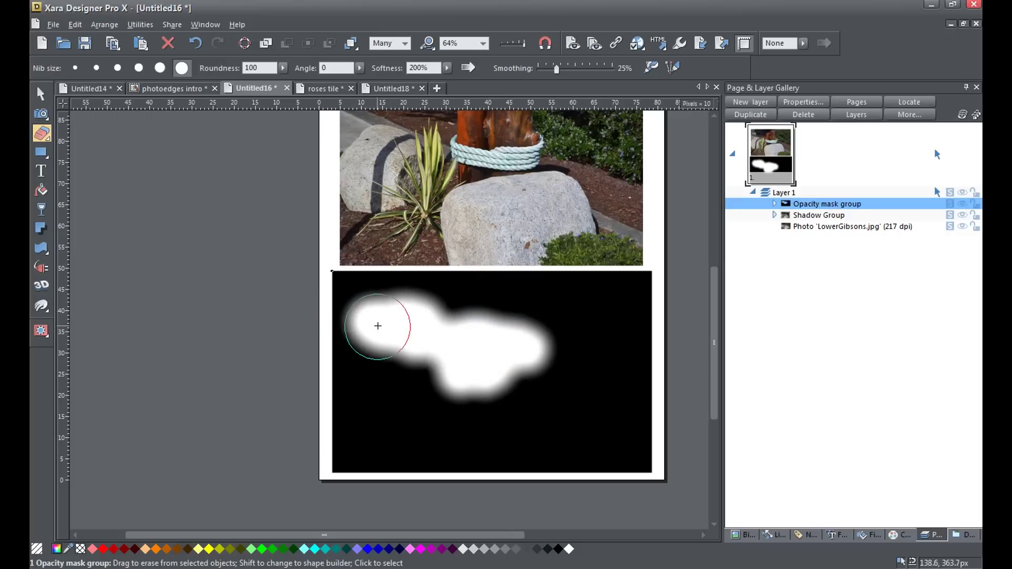
mouse_move(368, 303)
left_mouse_down()
mouse_move(360, 352)
mouse_move(365, 294)
mouse_move(408, 317)
mouse_move(392, 321)
mouse_move(391, 335)
mouse_move(407, 373)
mouse_move(426, 364)
mouse_move(437, 384)
mouse_move(442, 319)
mouse_move(499, 337)
mouse_move(499, 319)
mouse_move(540, 320)
mouse_move(557, 342)
mouse_move(573, 324)
mouse_move(606, 323)
mouse_move(598, 351)
mouse_move(571, 353)
mouse_move(601, 395)
mouse_move(552, 380)
mouse_move(532, 384)
mouse_move(556, 405)
mouse_move(501, 387)
mouse_move(501, 408)
mouse_move(487, 410)
mouse_move(404, 391)
mouse_move(387, 425)
mouse_move(480, 405)
mouse_move(611, 411)
mouse_move(533, 414)
left_mouse_up()
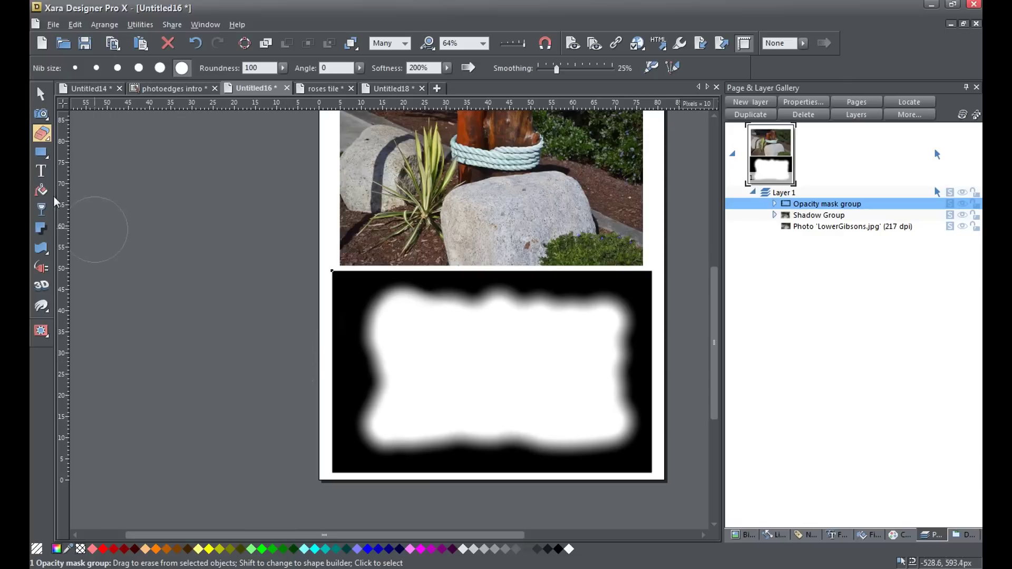
Step: Draw a white 205.5 × 205.5 px circle on the pasteboard left of the page, leaving the mask unfilled
mouse_move(41, 153)
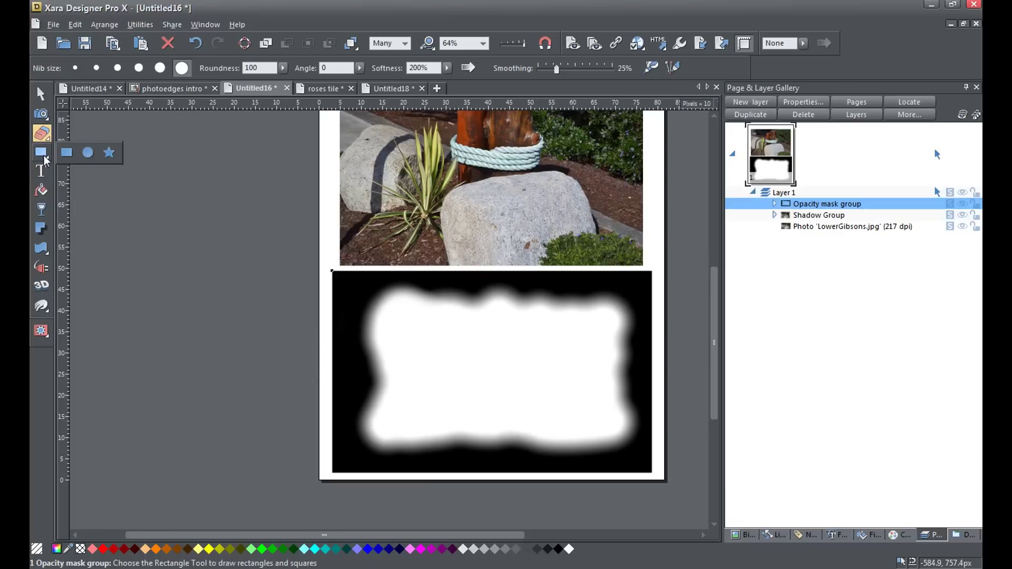
left_click(87, 153)
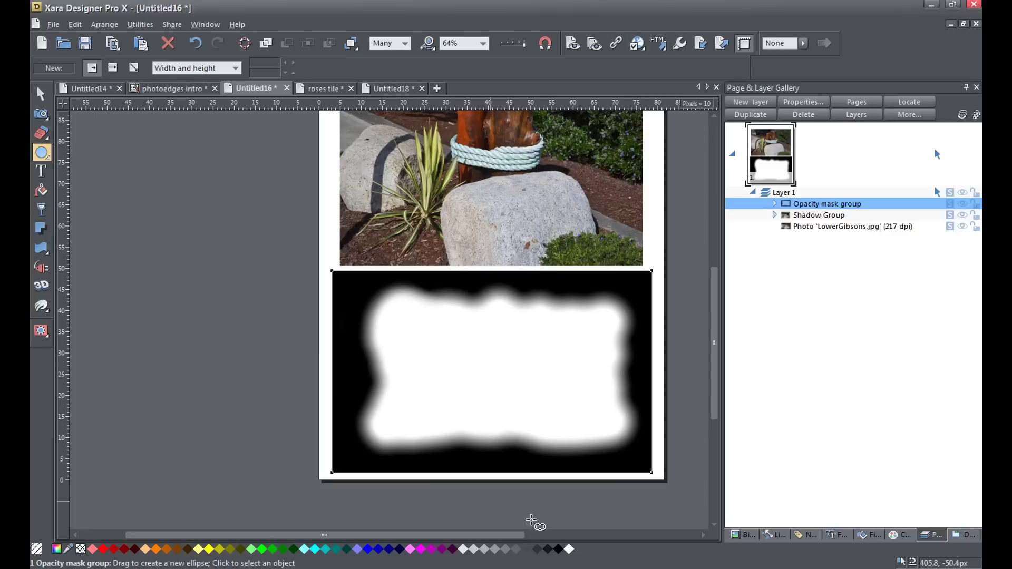
left_click(569, 550)
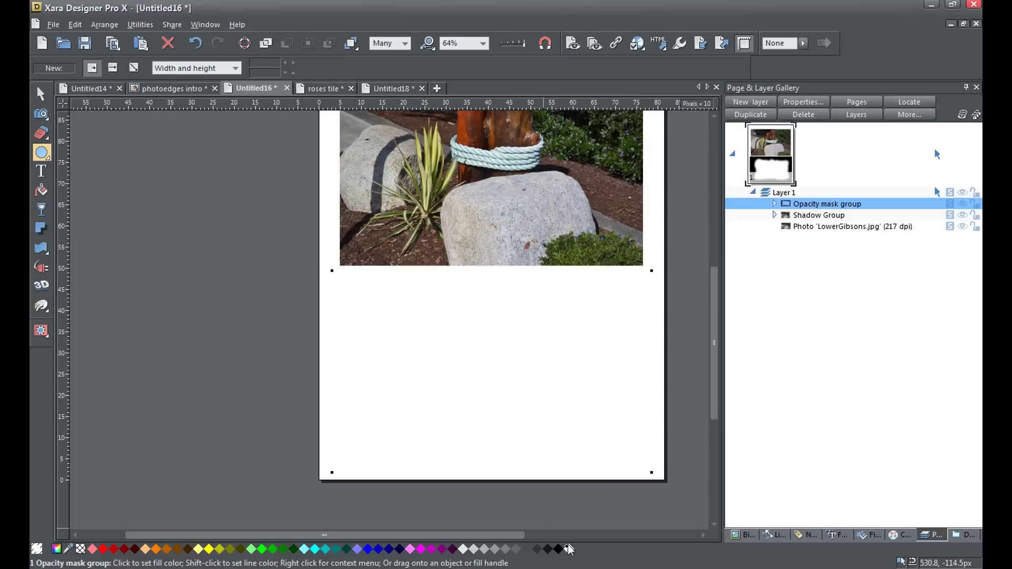
left_click(194, 44)
left_click(245, 271)
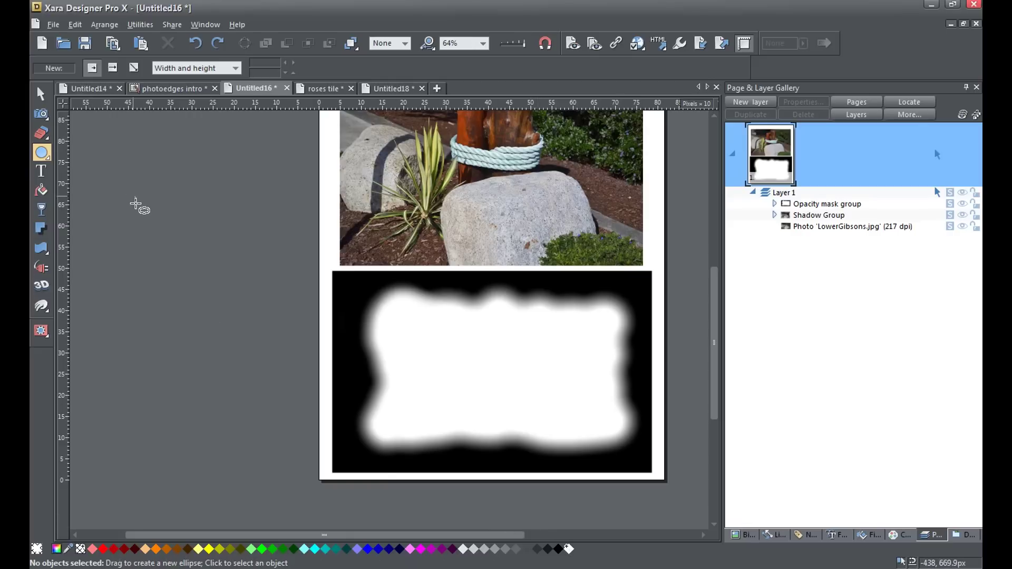
left_click_drag(135, 204, 168, 231)
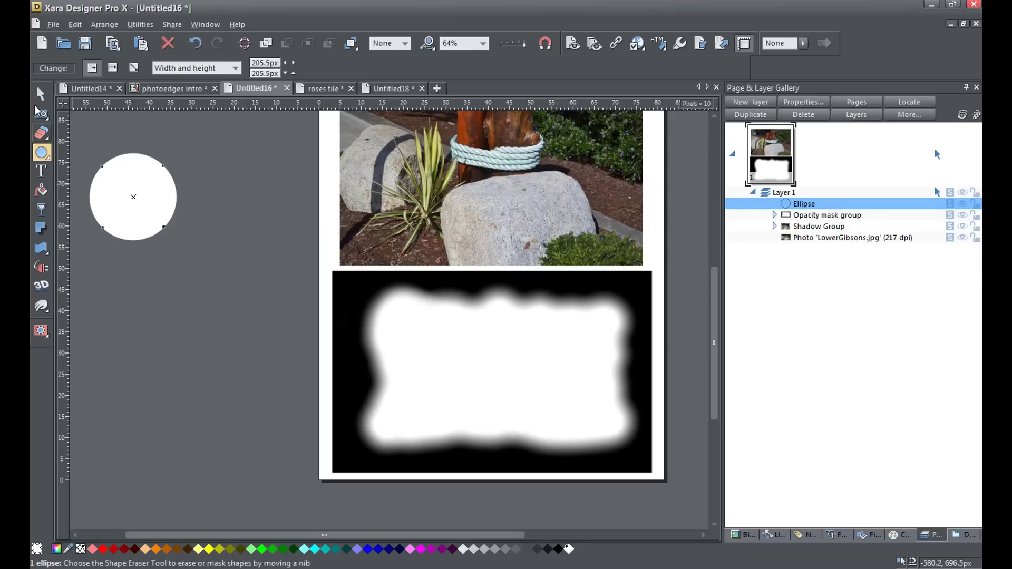
left_click(41, 92)
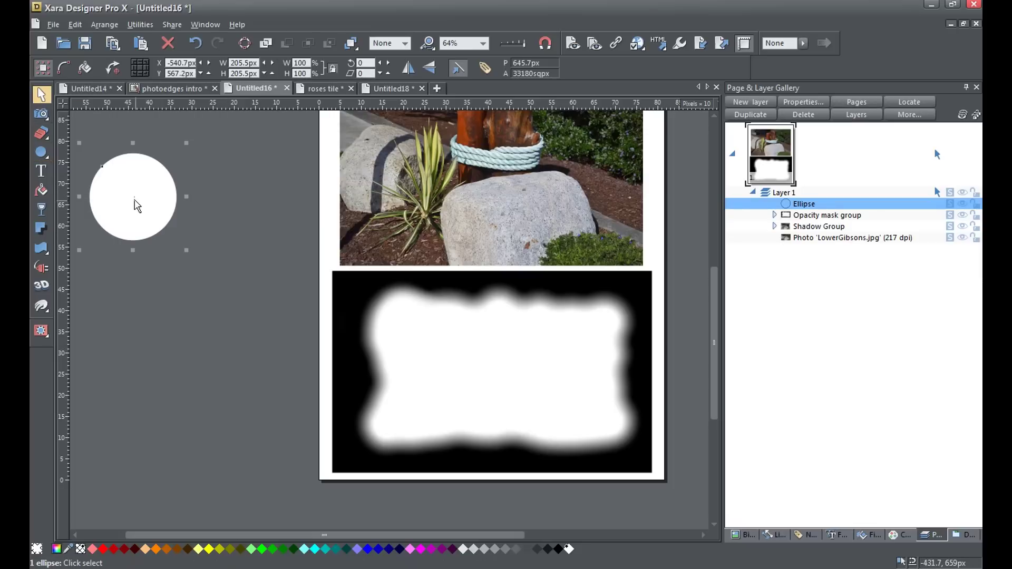
left_click_drag(136, 205, 215, 303)
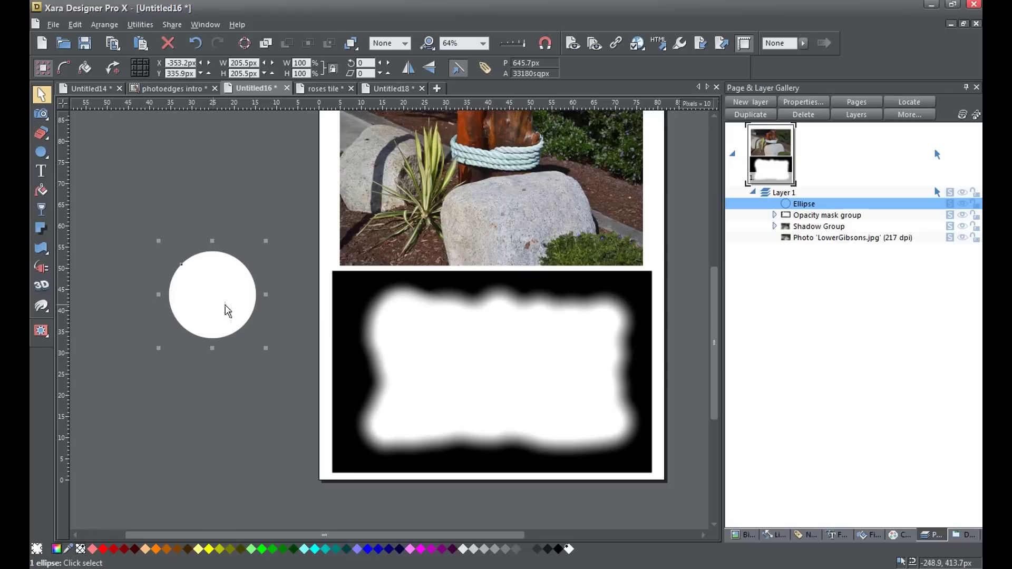
Step: Give the white circle a Circular transparency, fully clear at the centre and fading to opaque edges
left_click_drag(218, 304, 208, 247)
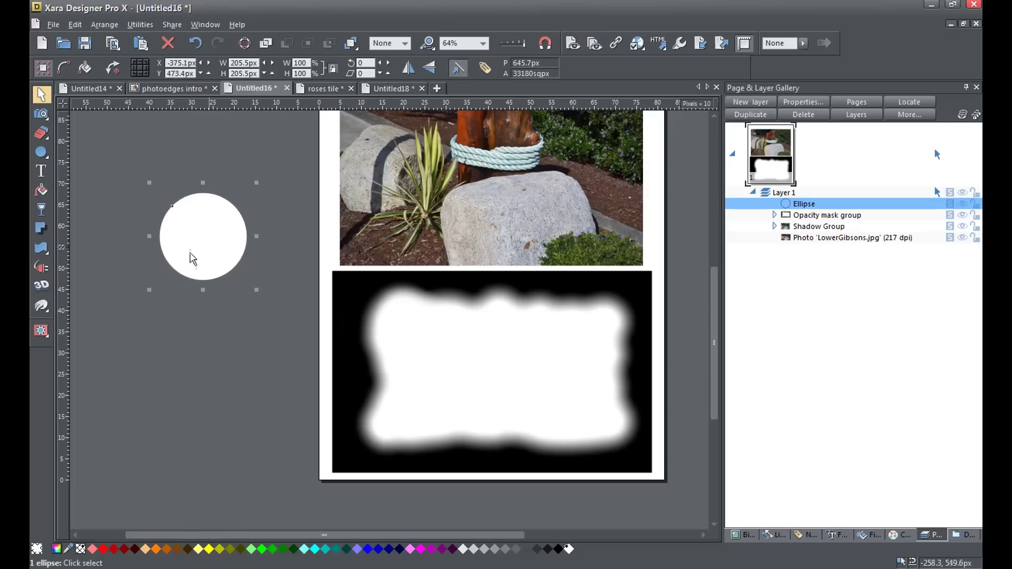
left_click(41, 210)
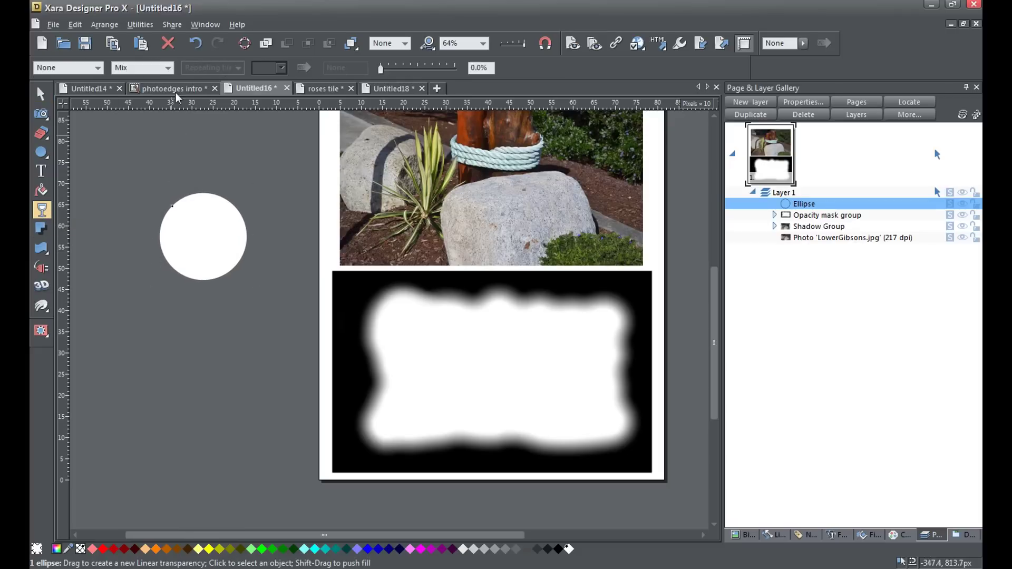
left_click(97, 68)
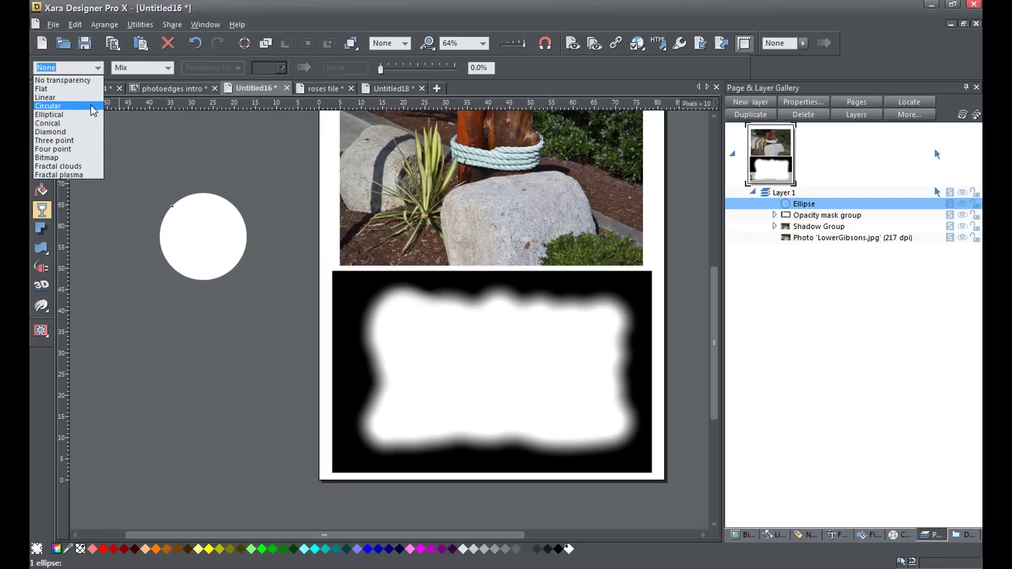
left_click(91, 107)
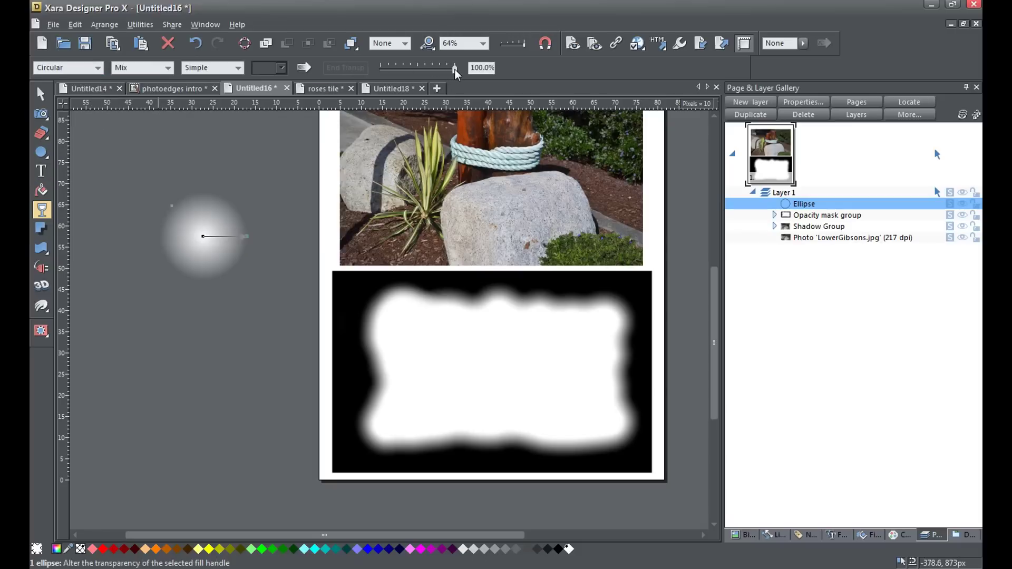
left_click_drag(456, 73, 384, 73)
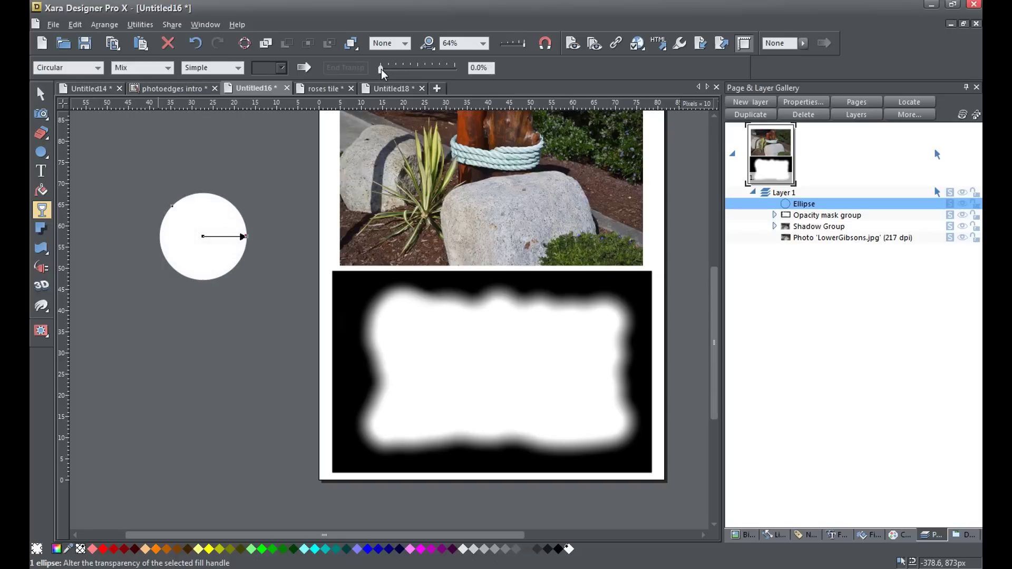
left_click(204, 237)
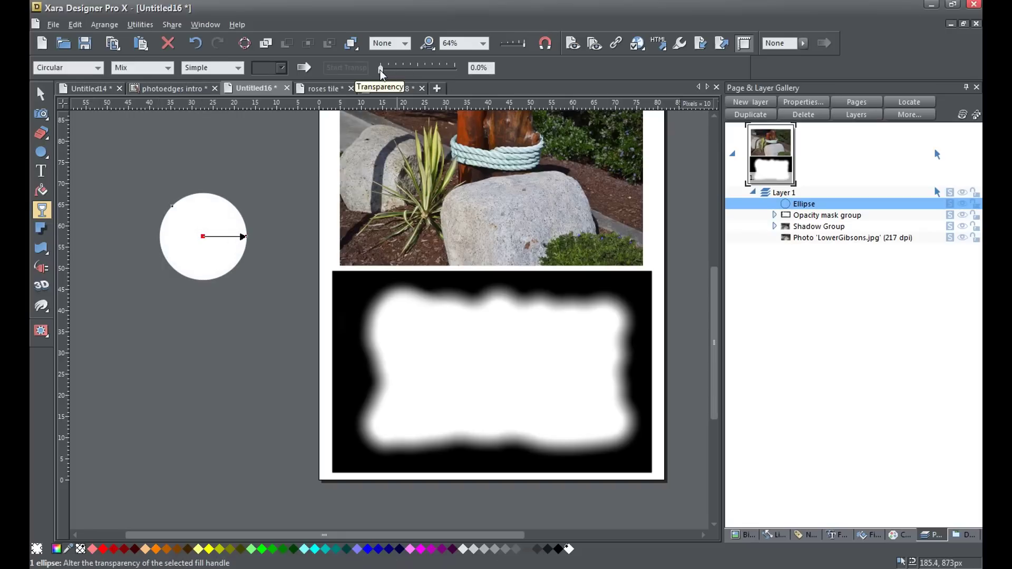
left_click_drag(380, 70, 465, 83)
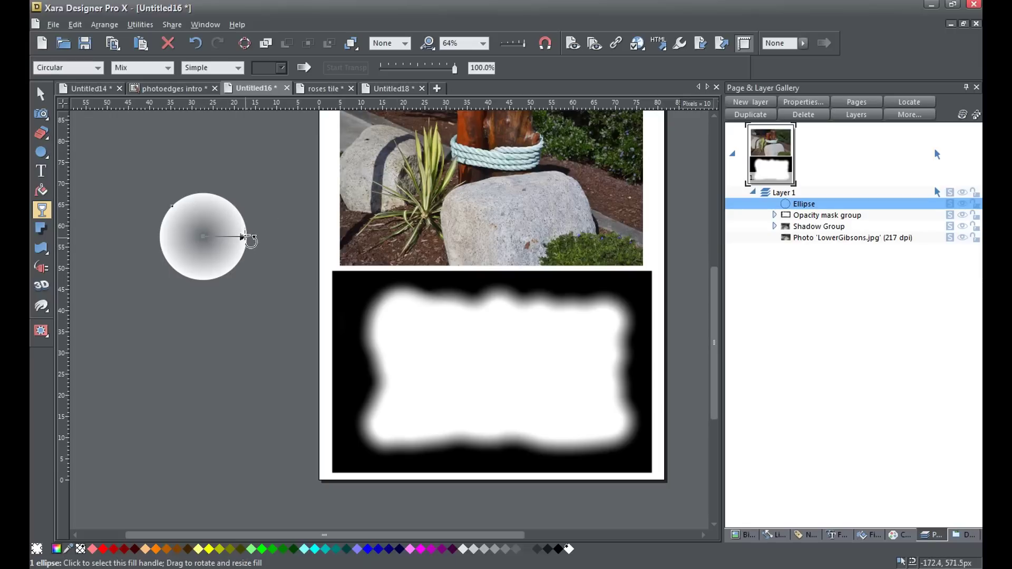
left_click_drag(245, 236, 251, 259)
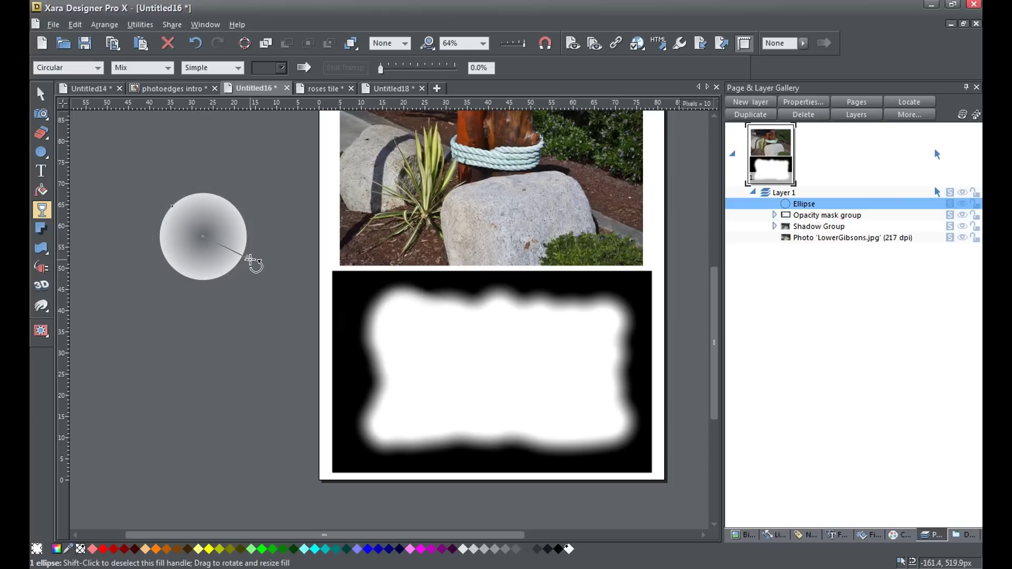
Step: Set the transparency profile to -0.2 and -0.4 and shift the centre up-left
left_click(304, 68)
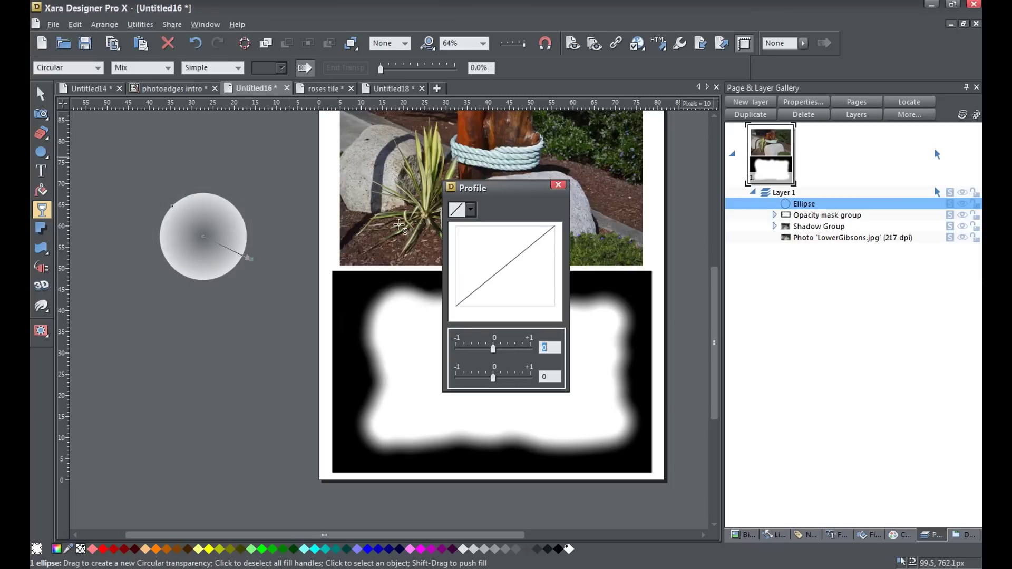
left_click_drag(494, 382, 486, 348)
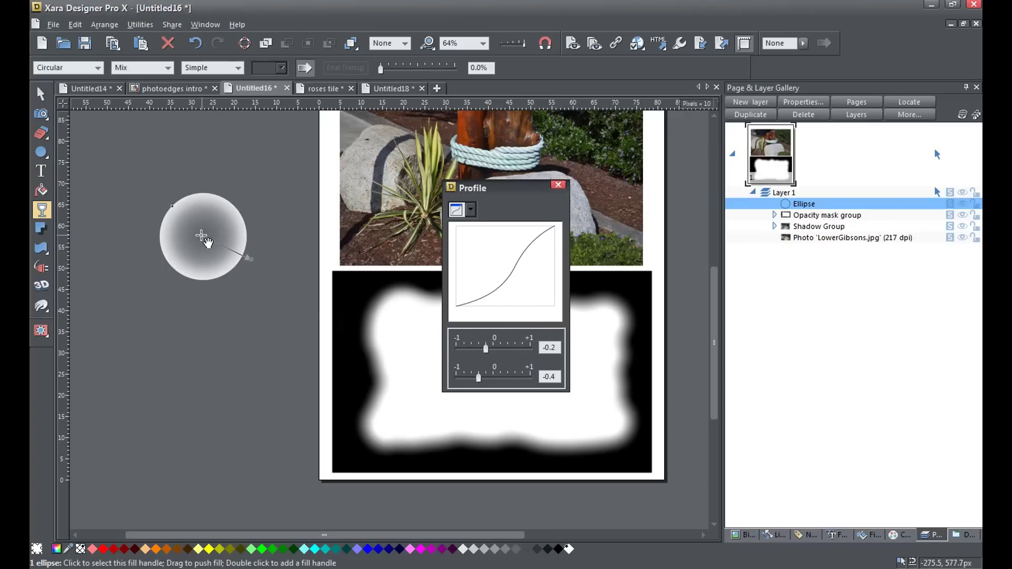
left_click_drag(203, 236, 200, 229)
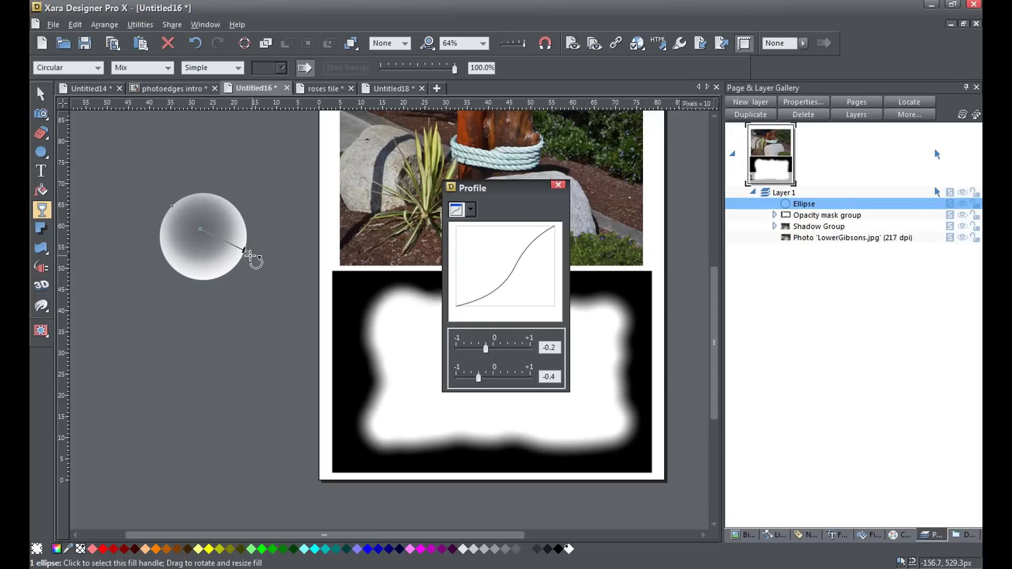
left_click_drag(249, 253, 254, 256)
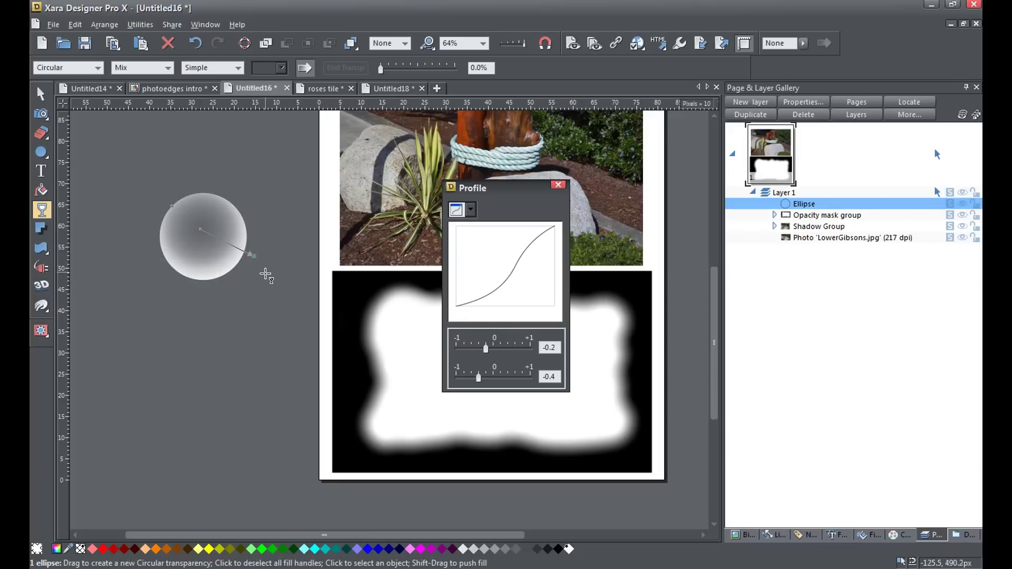
left_click(558, 185)
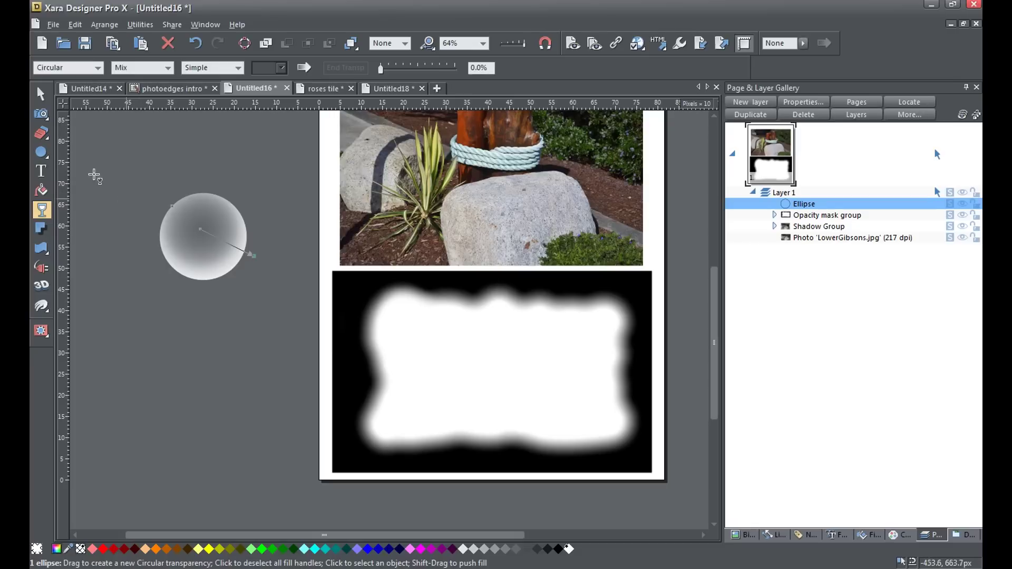
Step: Paint a small 59.3 × 46.4 px black highlight stroke on the sphere's upper left
left_click(42, 93)
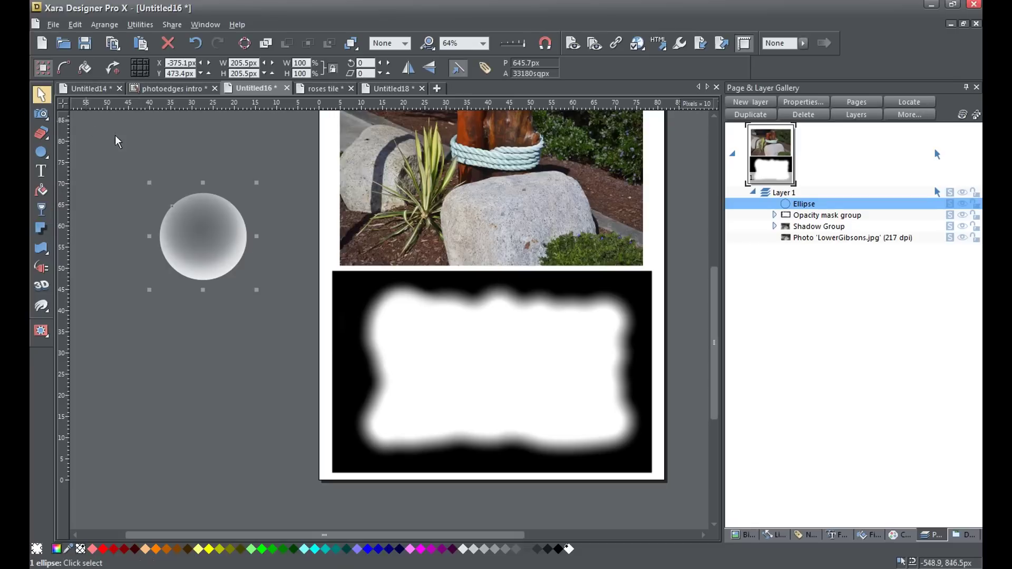
left_click(138, 165)
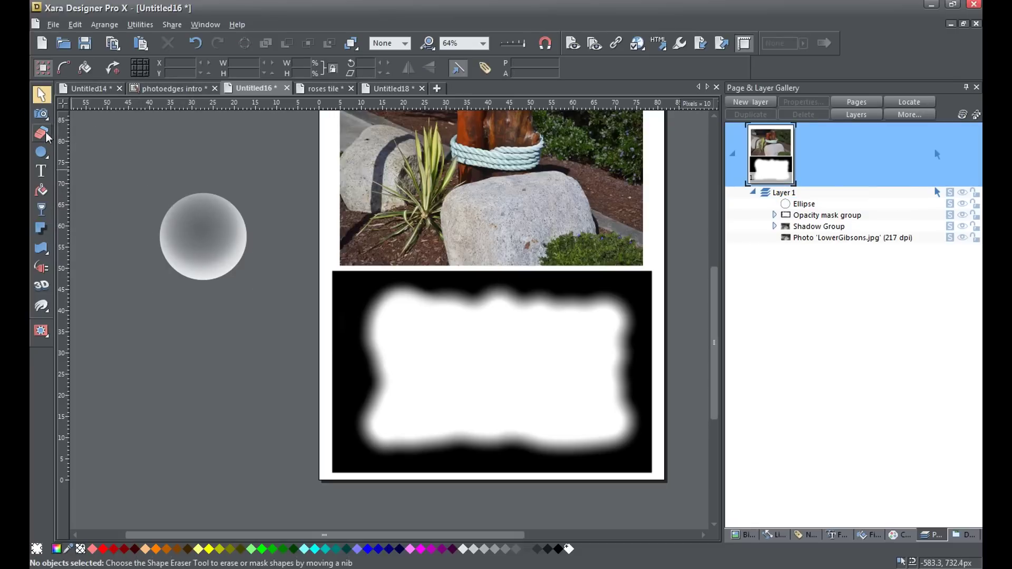
mouse_move(46, 135)
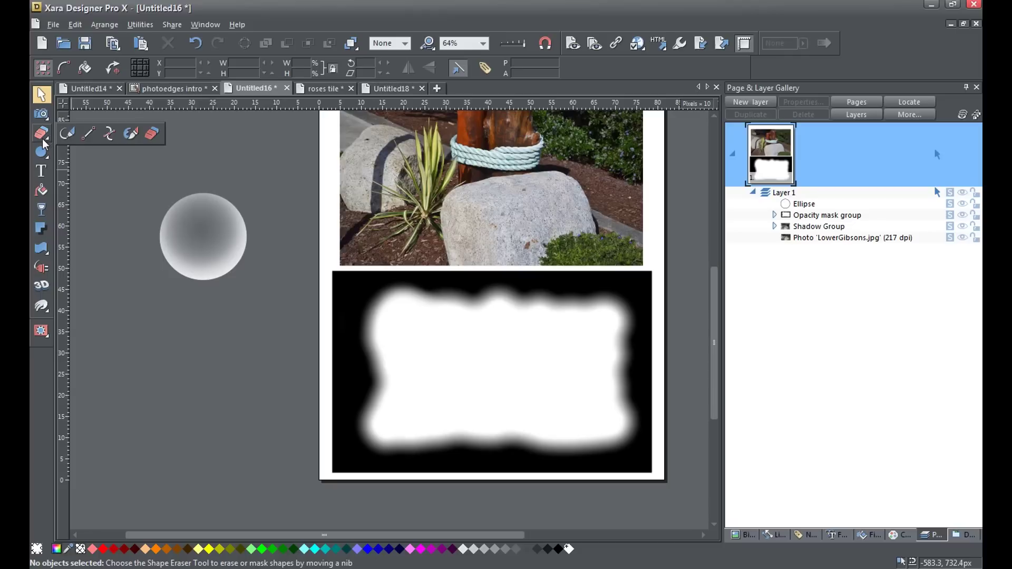
left_click(131, 133)
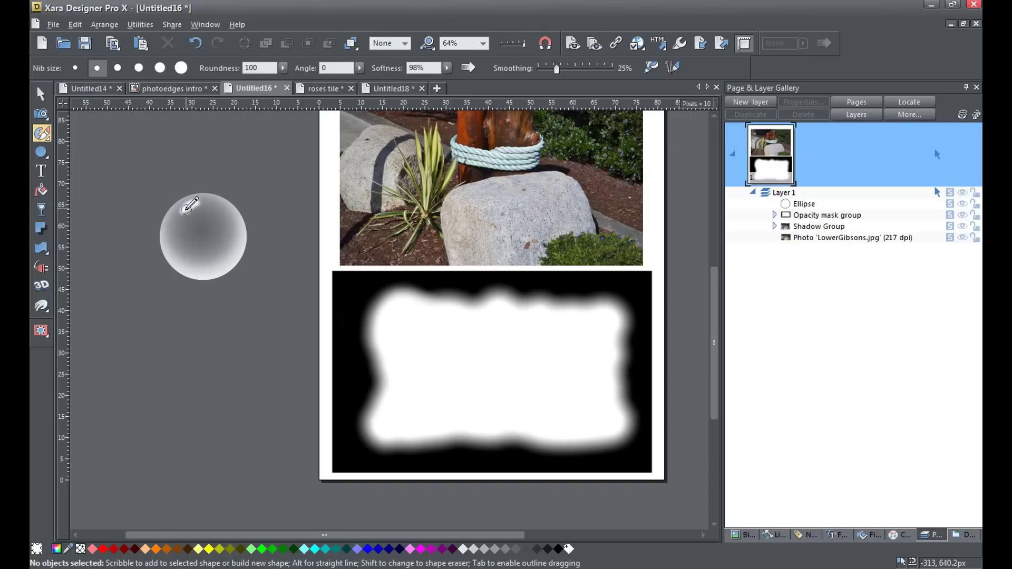
left_click_drag(185, 211, 199, 200)
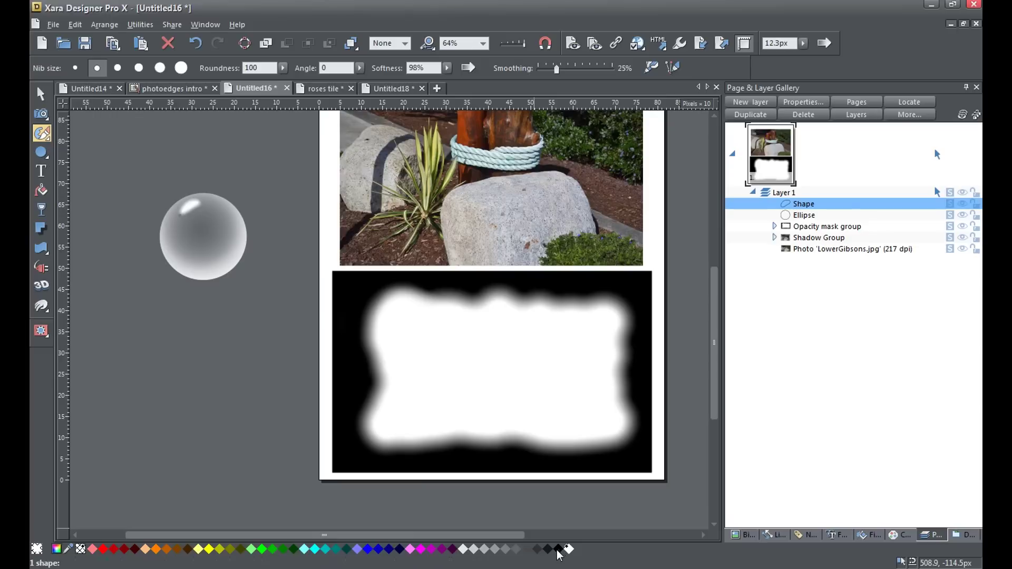
left_click(557, 550)
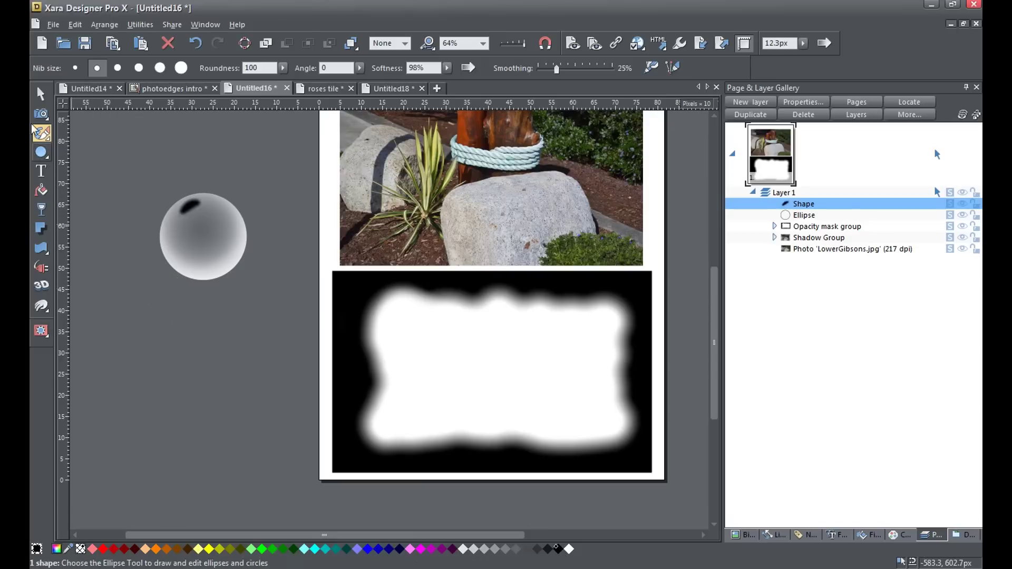
left_click(41, 94)
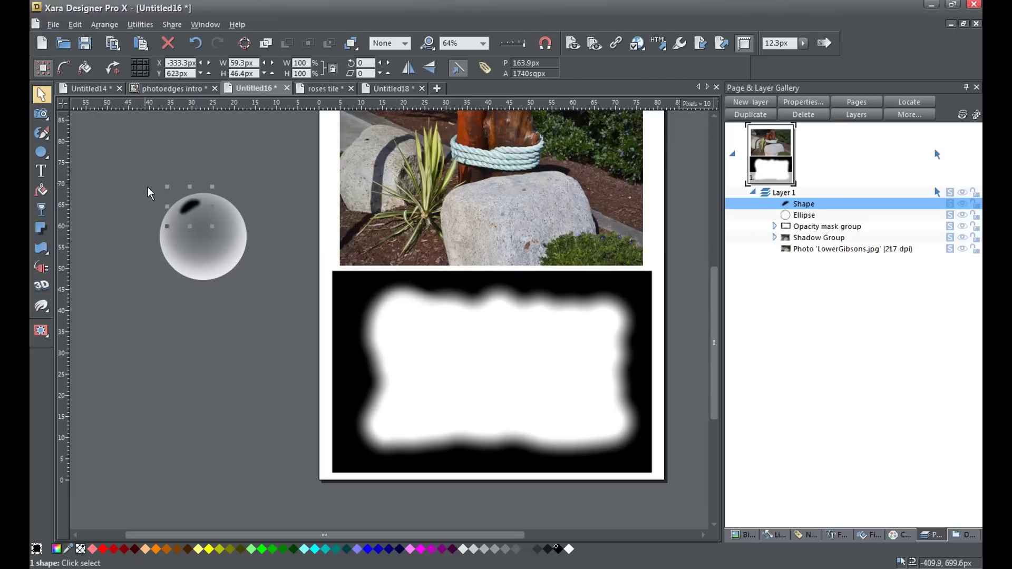
Step: Group the sphere with its highlight using Ctrl+G and shrink the bubble to 52.4 px
left_click_drag(133, 154, 283, 318)
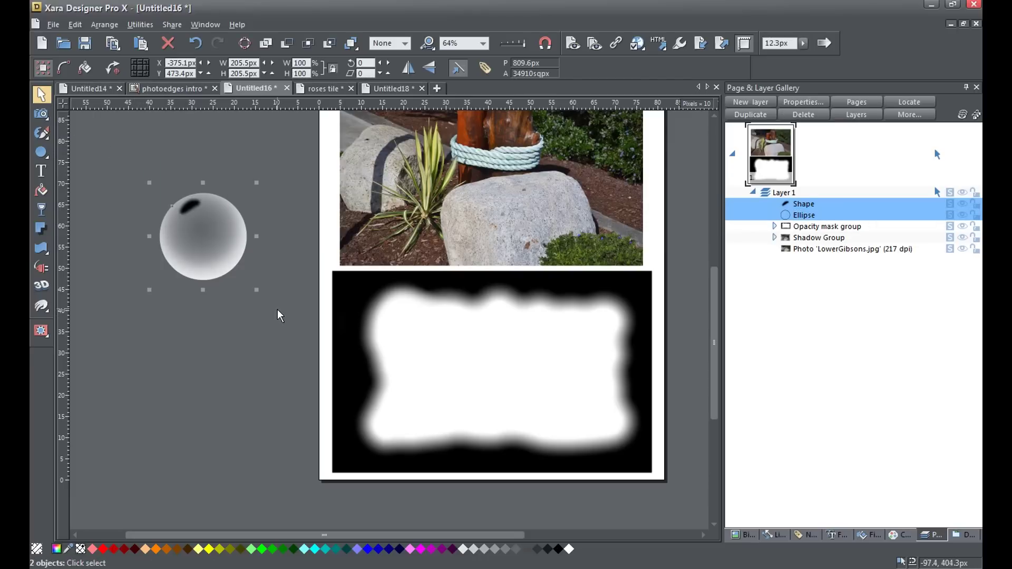
key("ctrl+g")
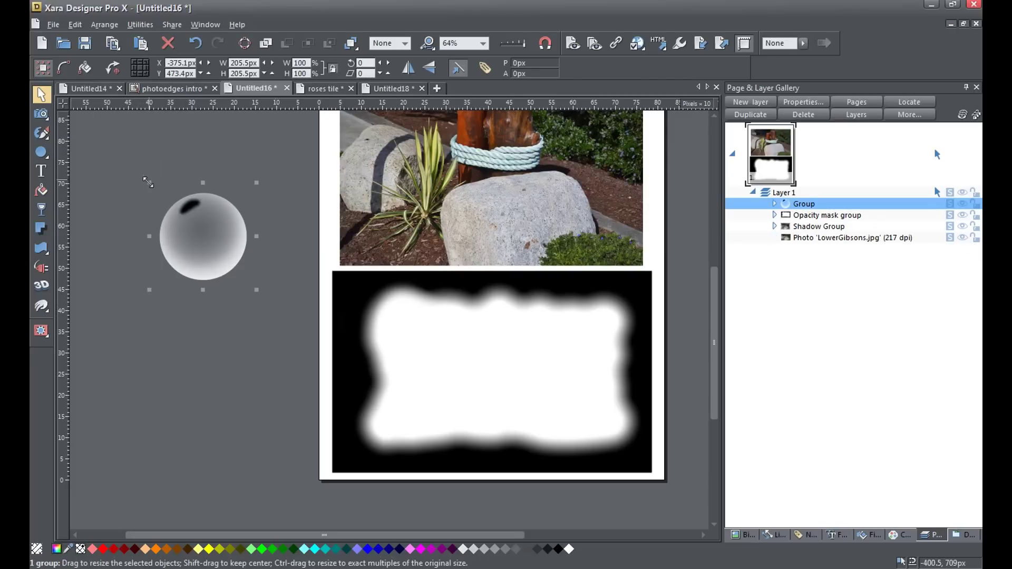
left_click_drag(149, 183, 367, 300)
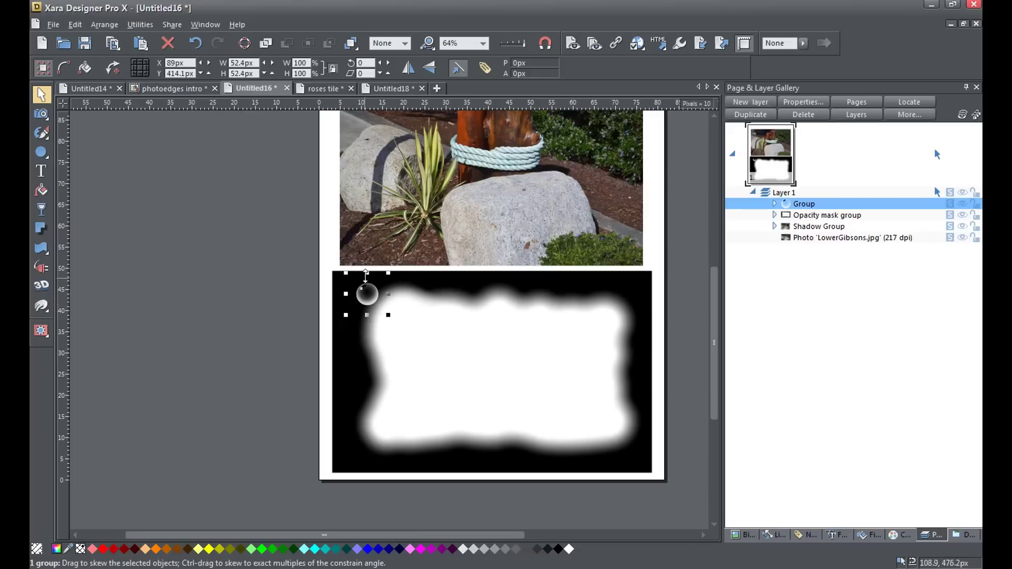
Step: Select the bubble group and drop a first copy just below it with Num+
left_click(296, 293)
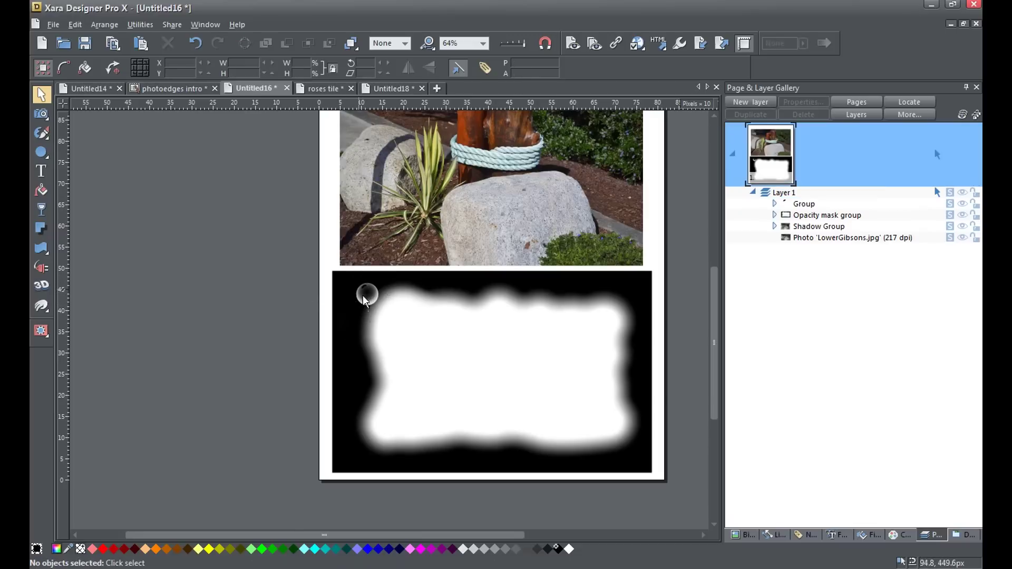
left_click(366, 295)
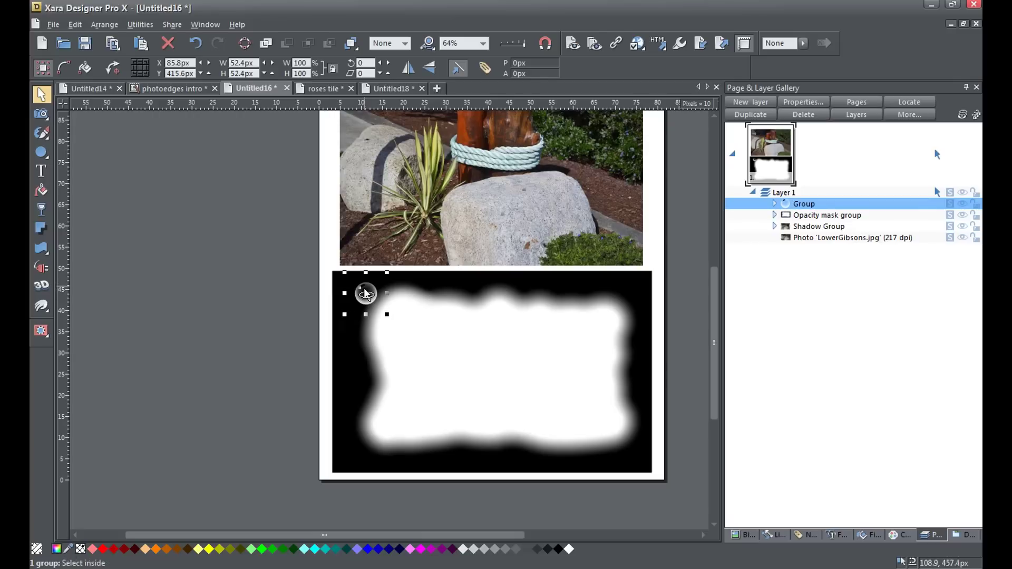
left_click_drag(365, 291, 341, 296)
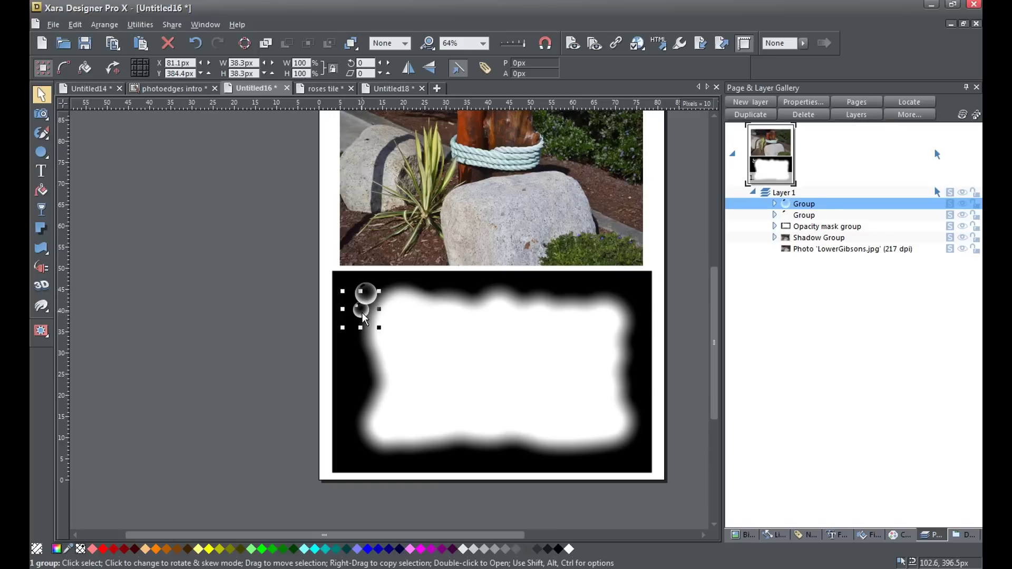
left_click_drag(363, 317, 342, 349)
key("KP_Add")
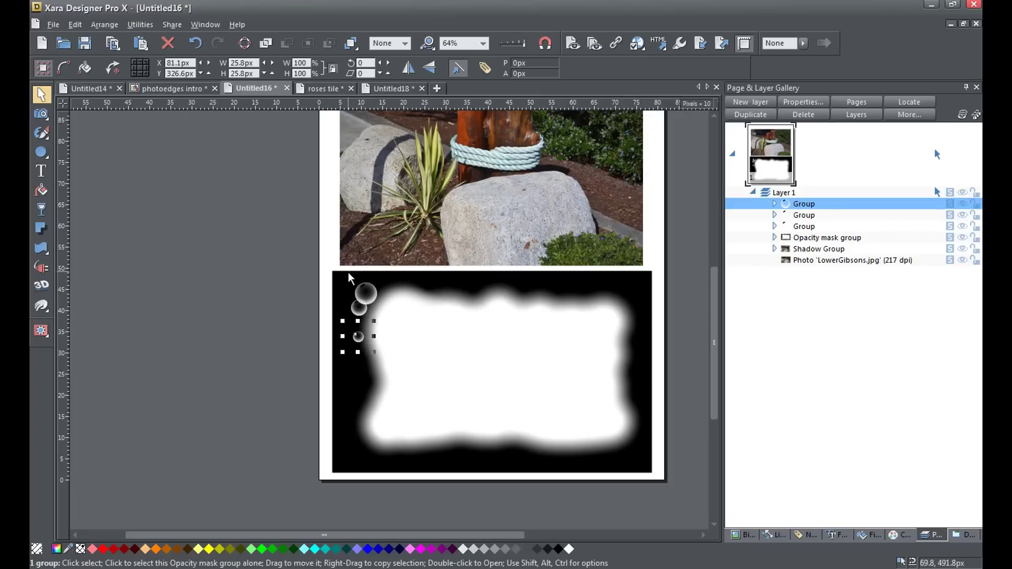
Step: Stamp bubble copies along the mask's left, bottom and right edges
mouse_move(357, 336)
left_mouse_down()
mouse_move(390, 287)
mouse_move(361, 364)
mouse_move(433, 291)
mouse_move(362, 451)
mouse_move(428, 453)
left_mouse_up()
mouse_move(428, 454)
left_mouse_down()
mouse_move(624, 311)
mouse_move(396, 451)
left_mouse_up()
left_click_drag(396, 451, 631, 332)
left_click_drag(371, 406, 625, 383)
left_click_drag(396, 451, 636, 393)
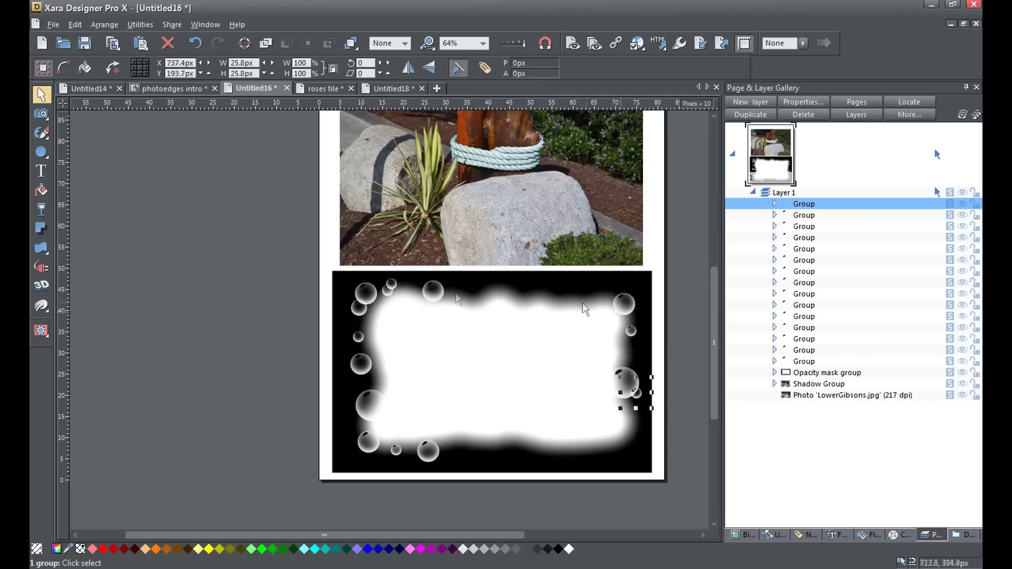
left_click_drag(369, 443, 604, 451)
left_click_drag(396, 451, 591, 456)
left_click_drag(359, 336, 632, 438)
left_click_drag(632, 330, 632, 446)
left_click_drag(395, 451, 637, 364)
Step: Add smaller bubble copies along the mask's top and top-right edges
left_click_drag(631, 330, 579, 298)
left_click_drag(359, 337, 356, 380)
left_click_drag(359, 337, 545, 289)
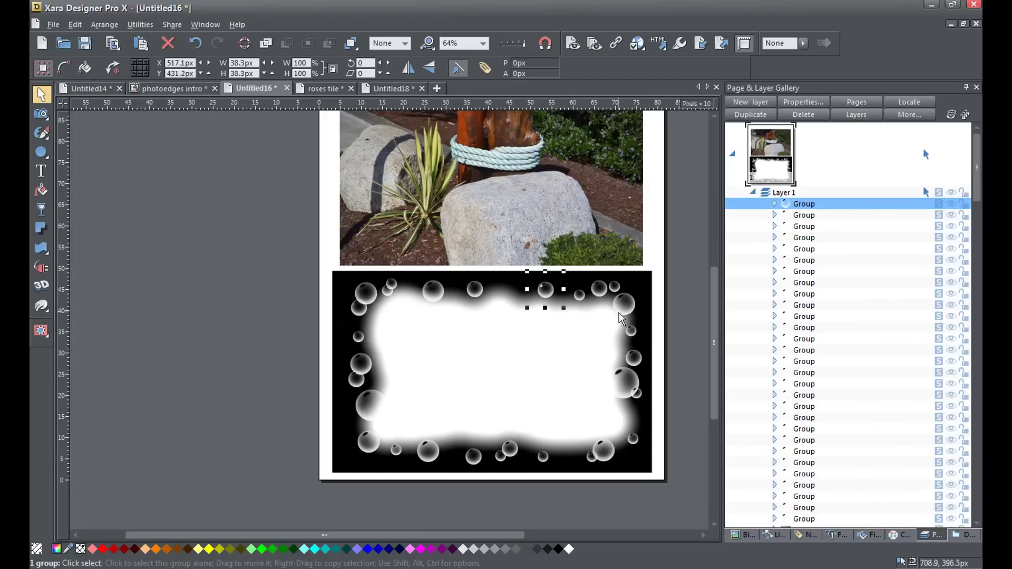
left_click_drag(434, 291, 529, 297)
left_click_drag(358, 337, 475, 289)
left_click(633, 319)
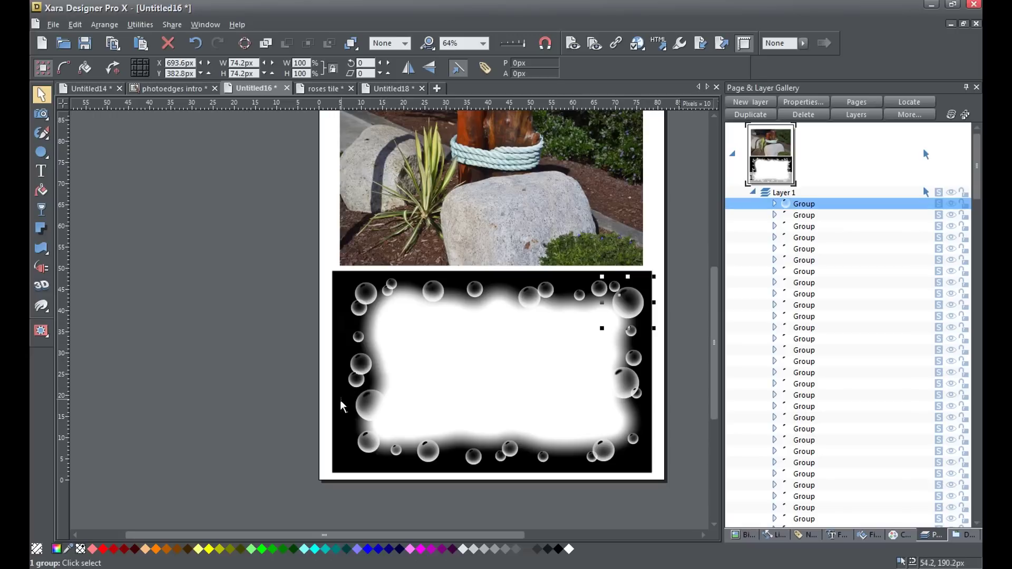
Step: Widen the opacity mask slightly to the right, then group it with all the bubbles
left_click(339, 427)
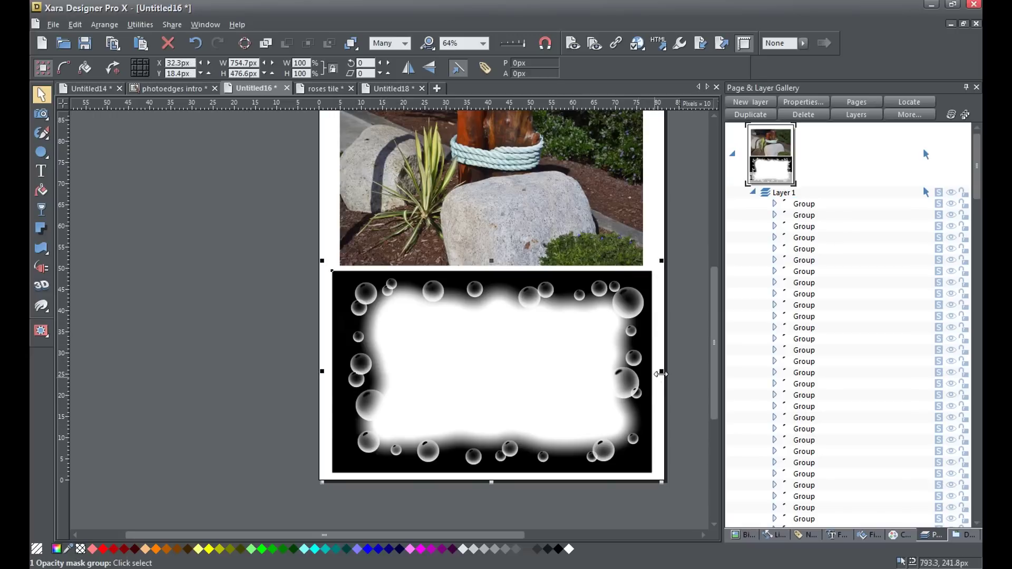
left_click_drag(663, 372, 666, 372)
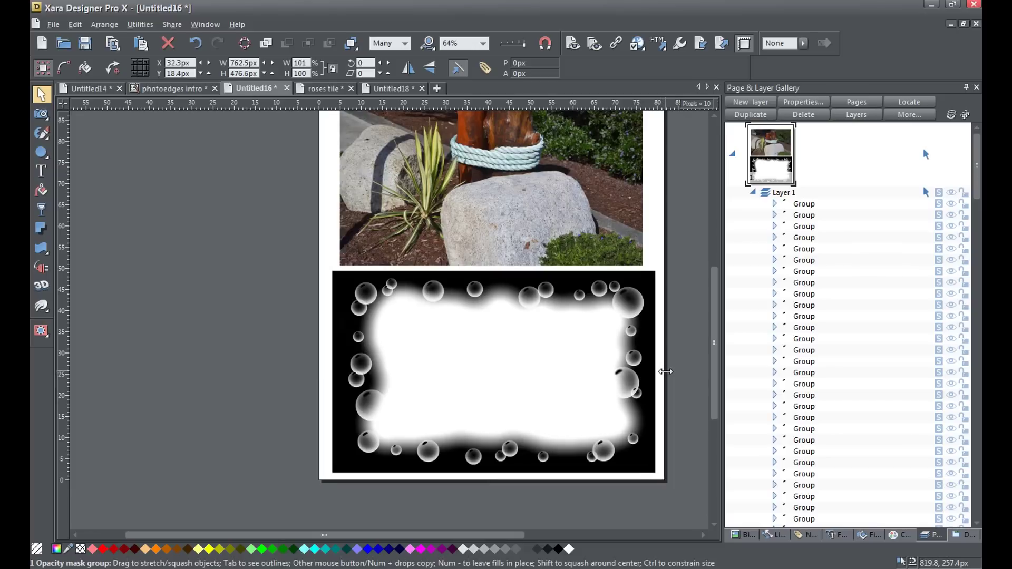
left_click_drag(666, 372, 666, 371)
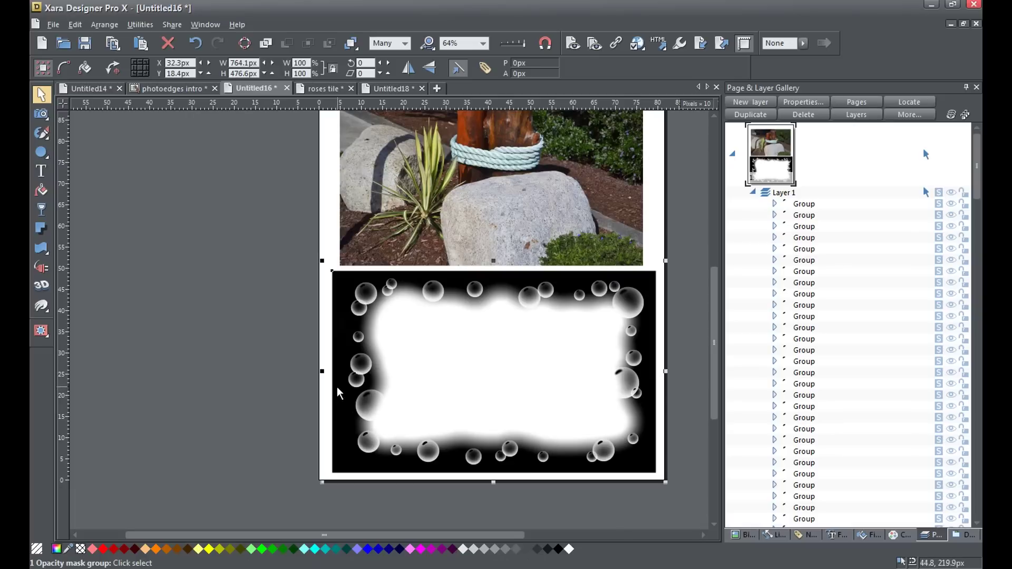
left_click_drag(277, 250, 698, 525)
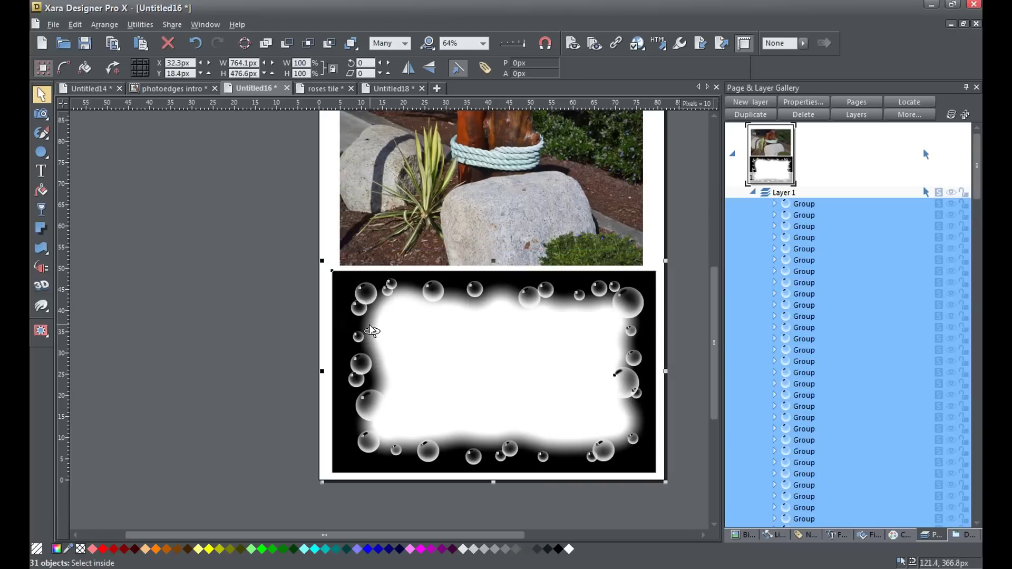
key("ctrl+g")
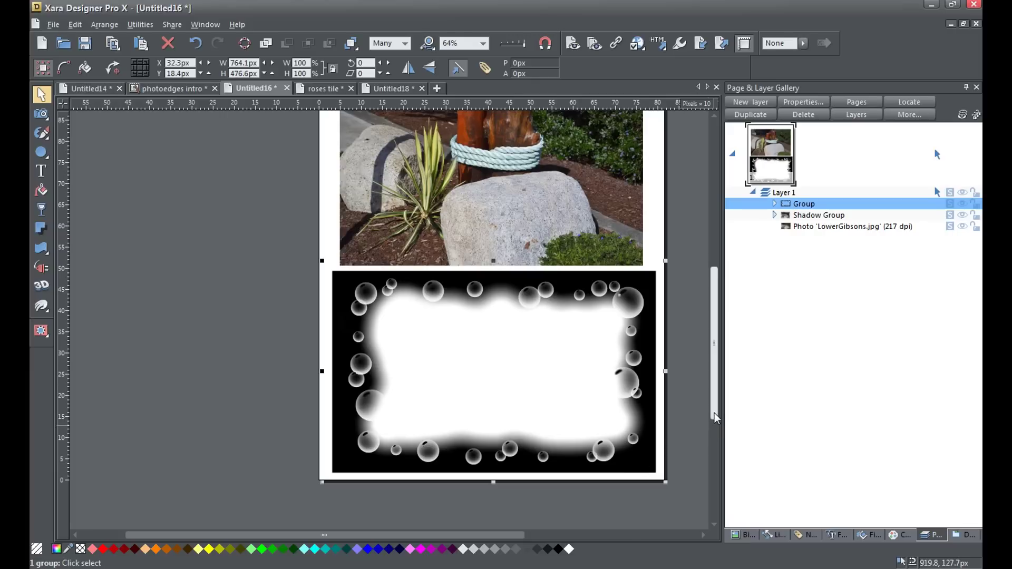
Step: Move the bubble frame over the post photo and resize it to 740.6 × 489.1 px
left_click_drag(714, 413, 717, 392)
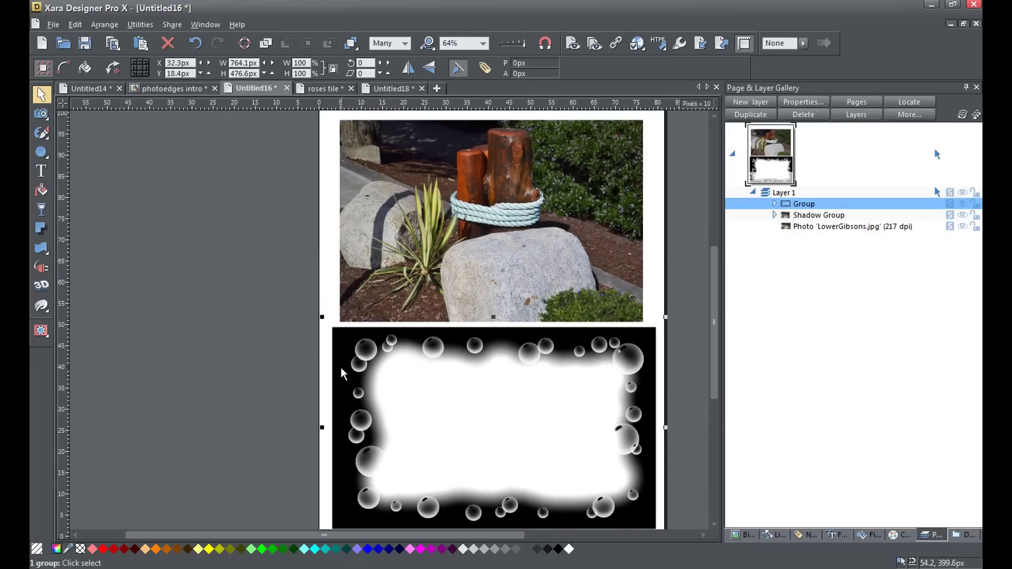
left_click_drag(341, 369, 348, 162)
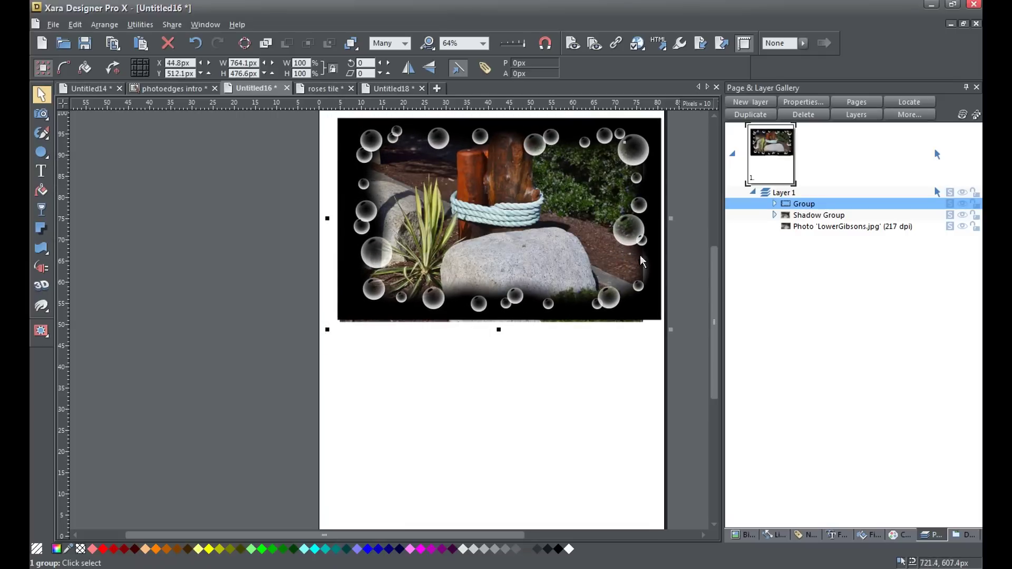
left_click_drag(671, 218, 659, 215)
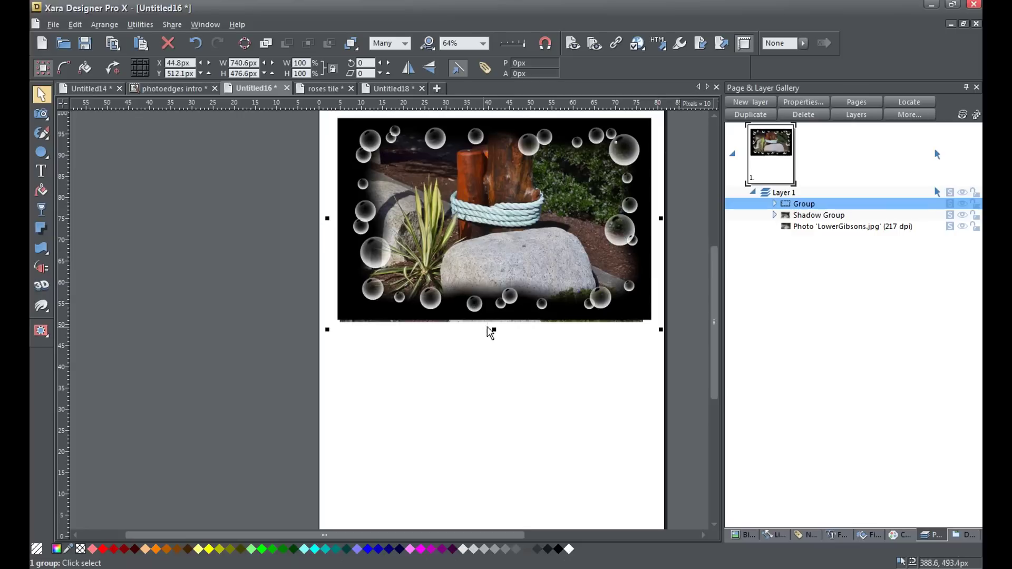
left_click_drag(494, 329, 495, 335)
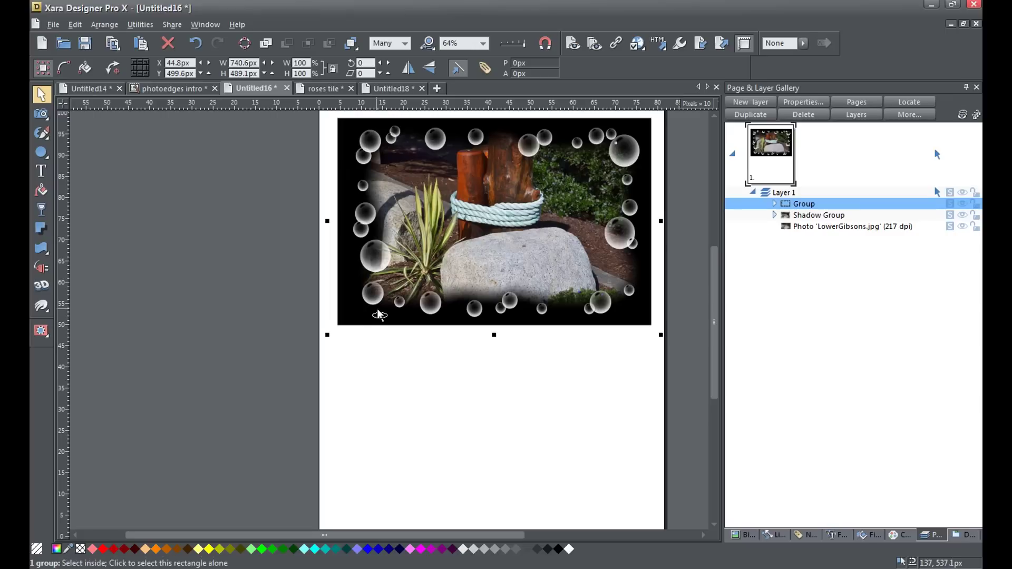
Step: Cut the bubble frame and paste it onto the post photo as its opacity mask
key("Delete")
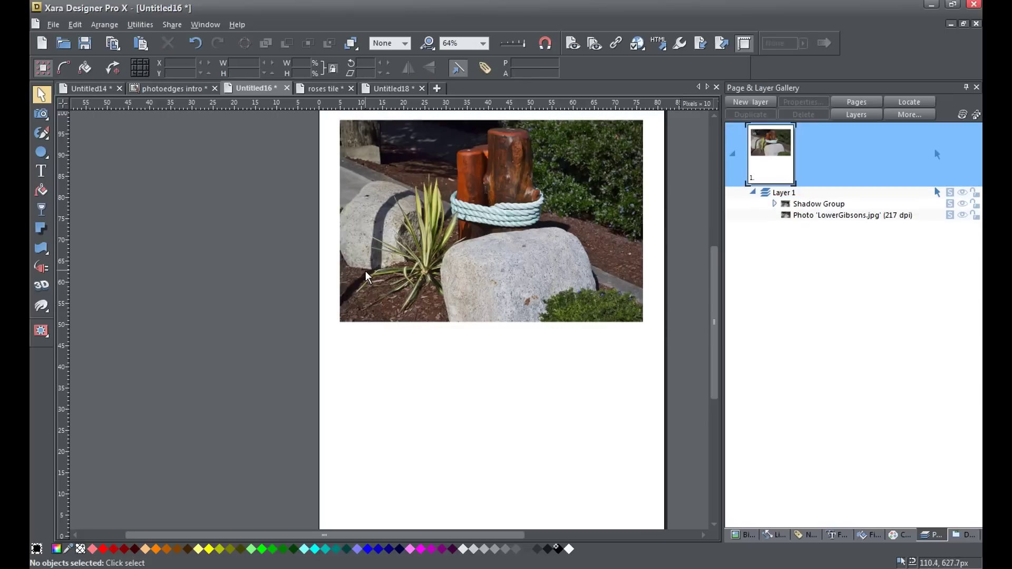
right_click(456, 212)
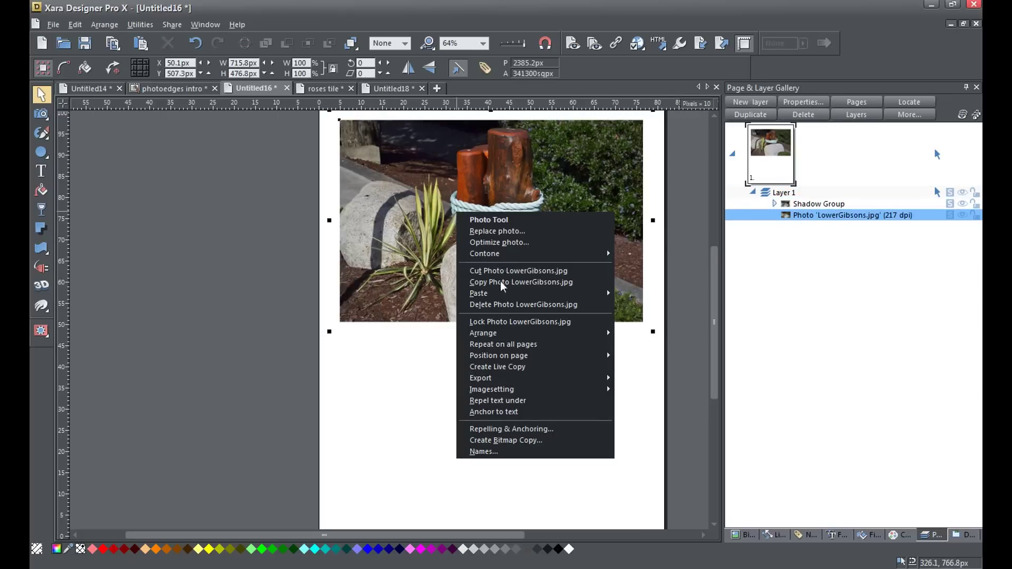
mouse_move(513, 299)
mouse_move(604, 299)
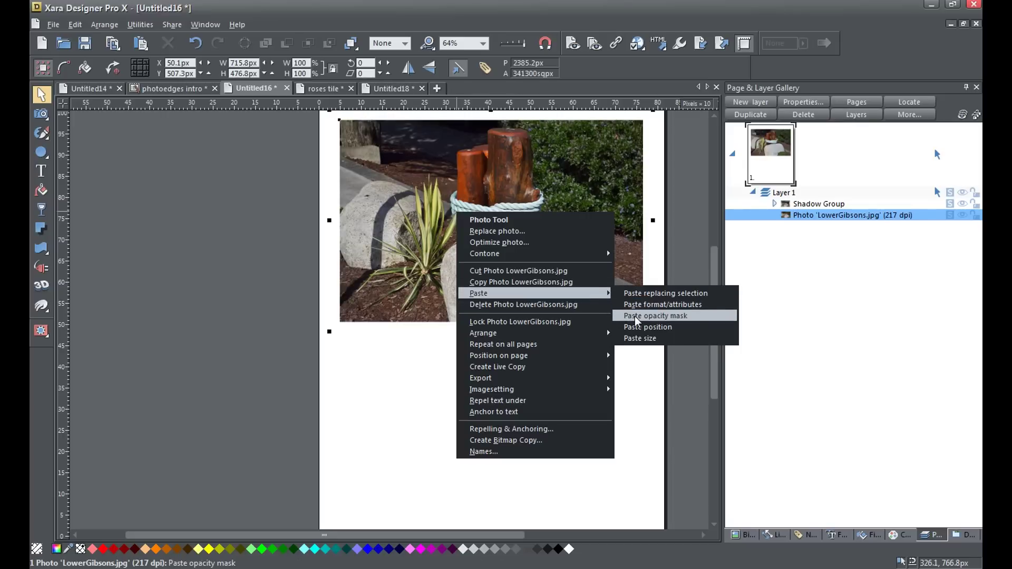
left_click(636, 318)
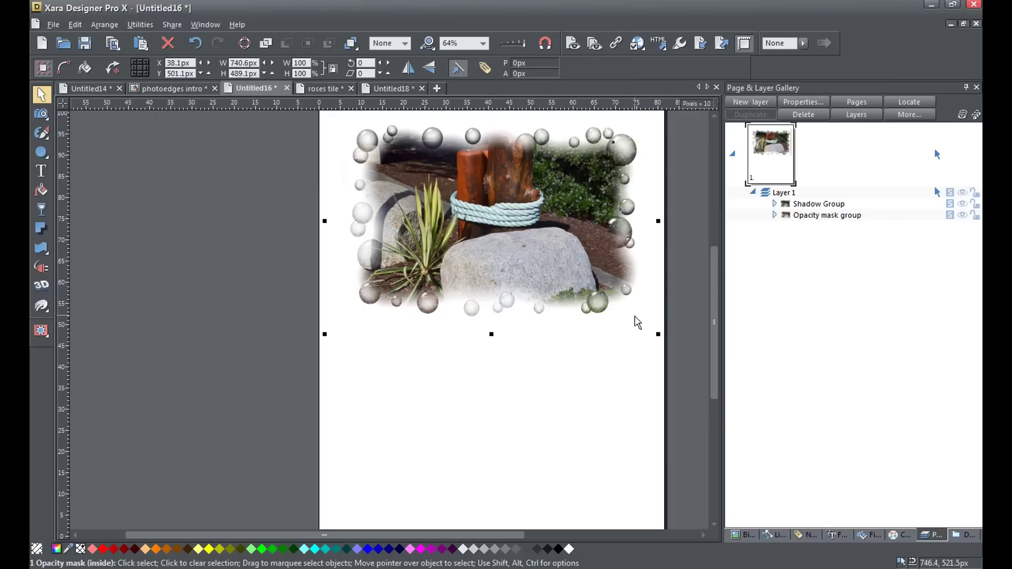
key("ctrl+z")
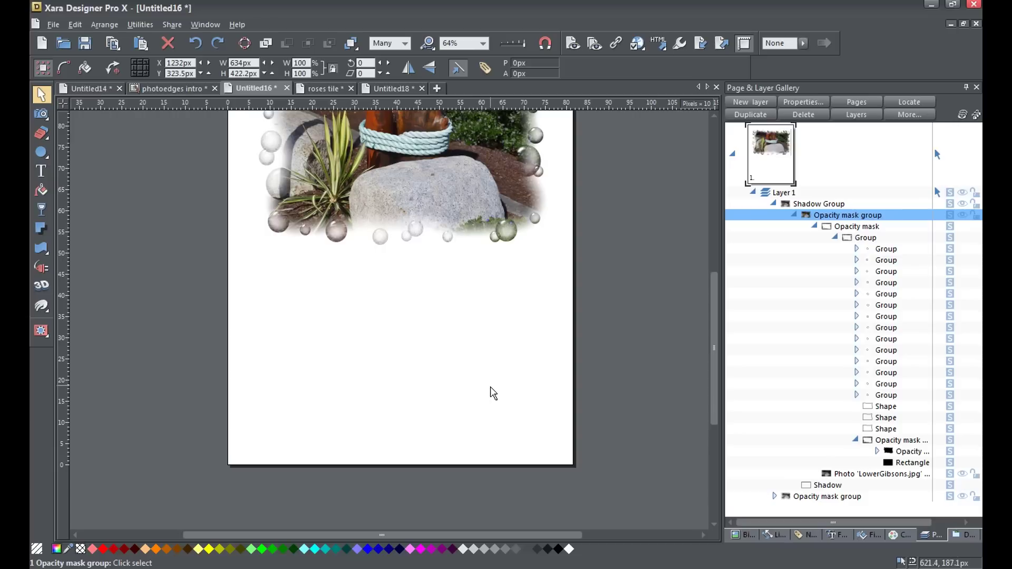
Step: Move the flower-framed photo onto the page, centred below the first photo
left_click(660, 376)
key("shift+F8")
left_click_drag(660, 375, 443, 422)
key("F2")
left_click_drag(656, 306, 201, 416)
key("shift+F8")
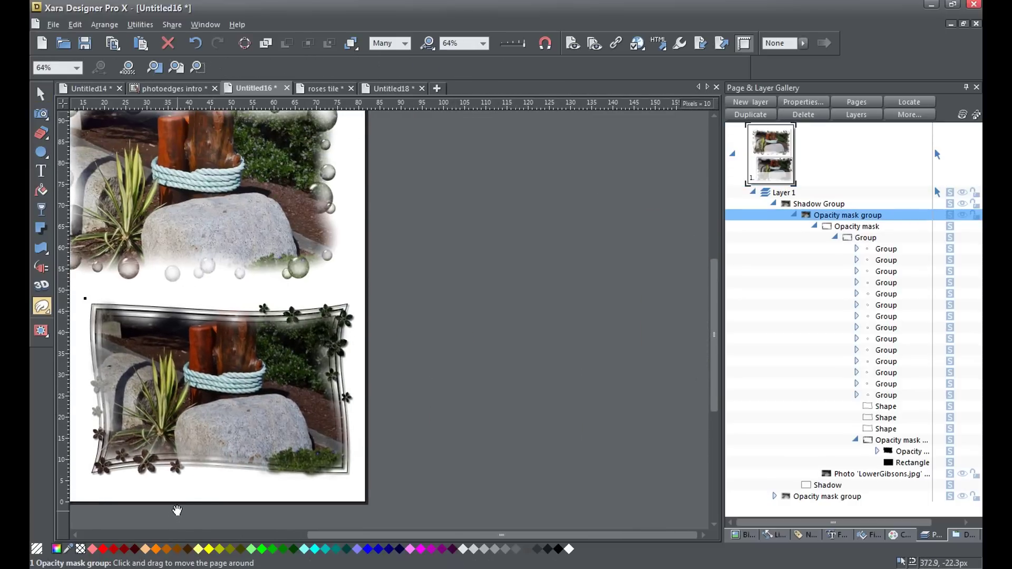
left_click_drag(177, 510, 421, 467)
key("F2")
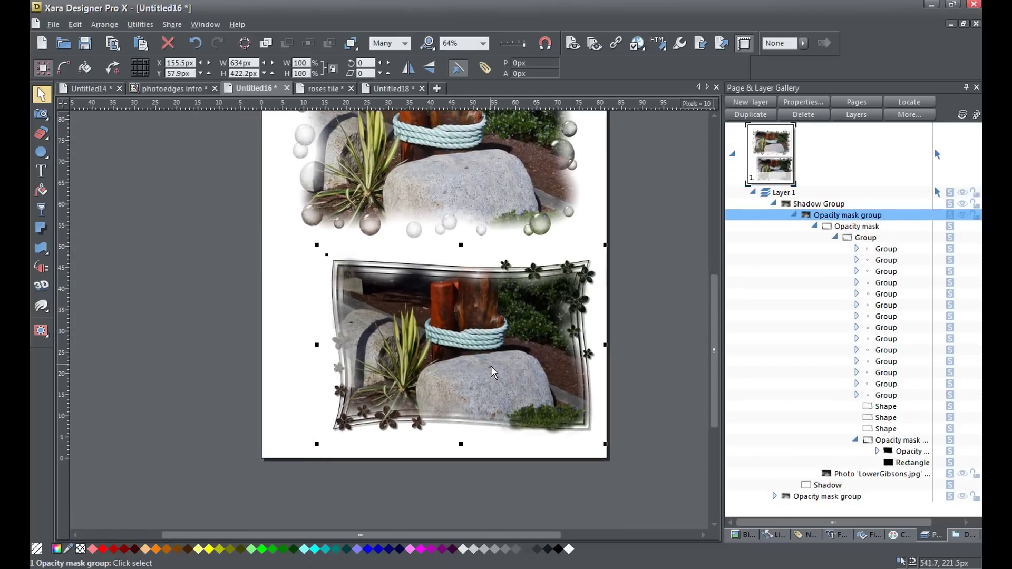
left_click_drag(492, 367, 459, 366)
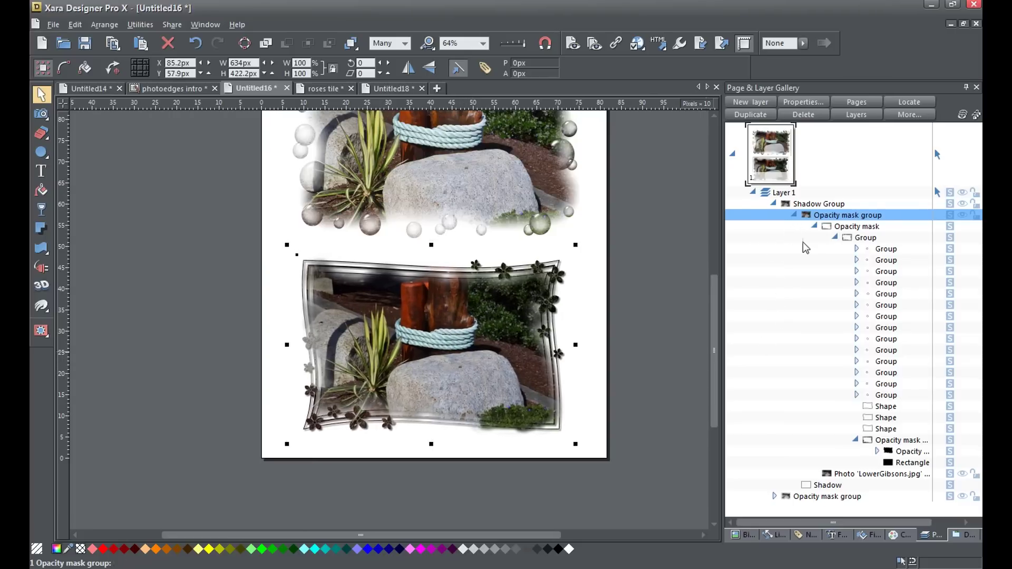
Step: Select the second photo's opacity mask in the Page & Layer Gallery and choose the Shape Eraser
mouse_move(786, 205)
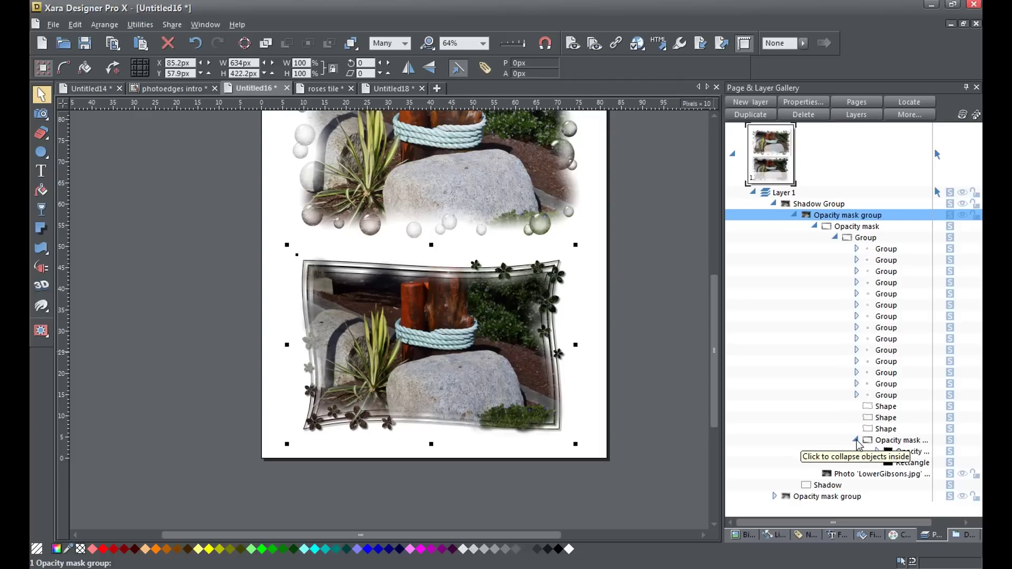
mouse_move(892, 459)
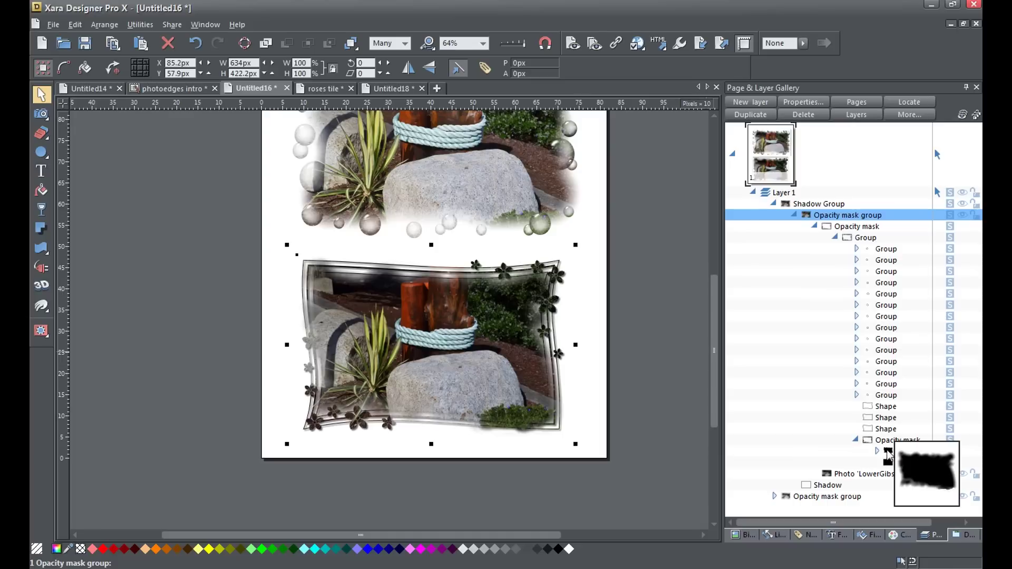
left_click(887, 452)
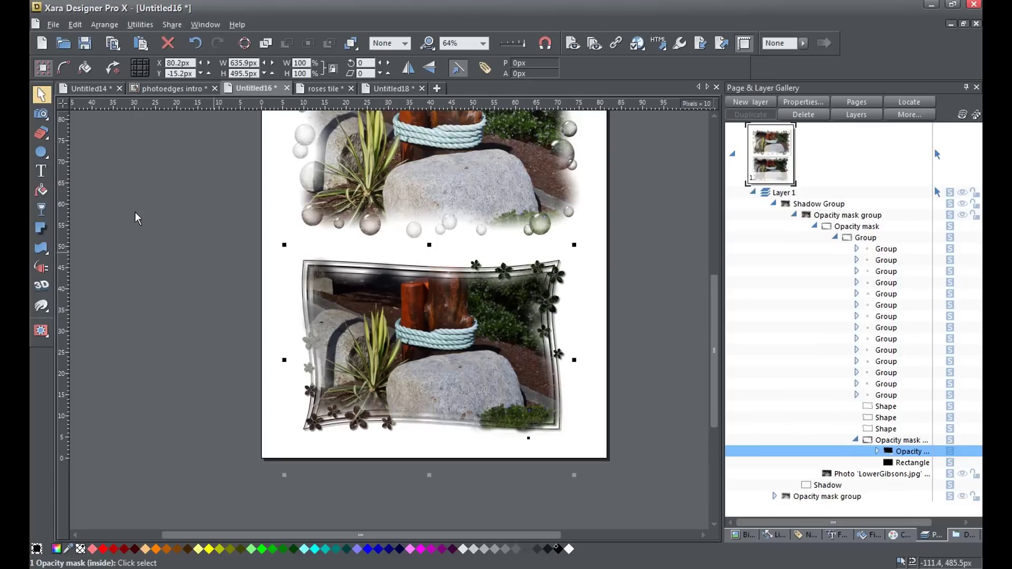
left_click(43, 135)
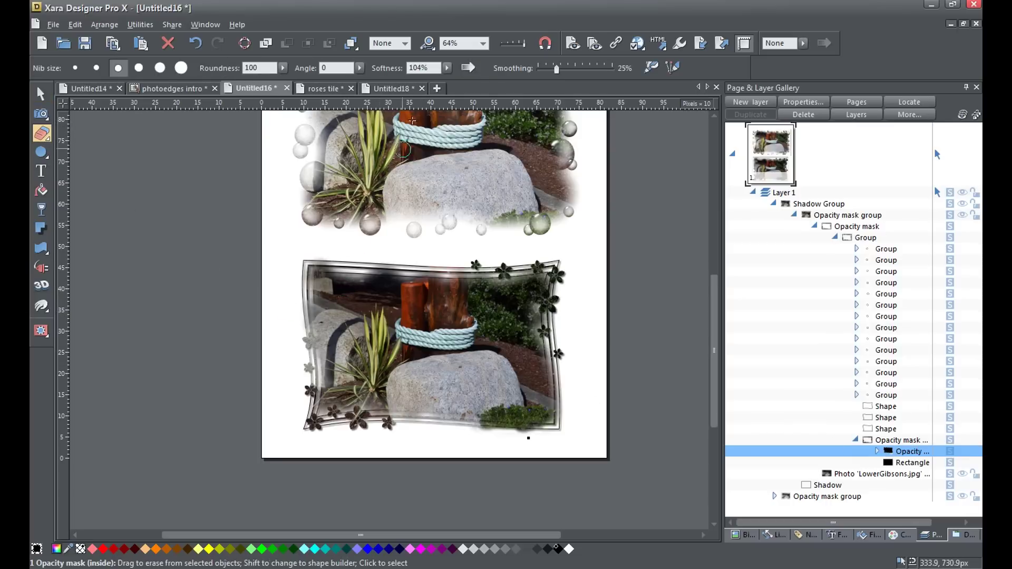
Step: Give the Shape Eraser a 40 px round nib with 200% softness
left_click(447, 68)
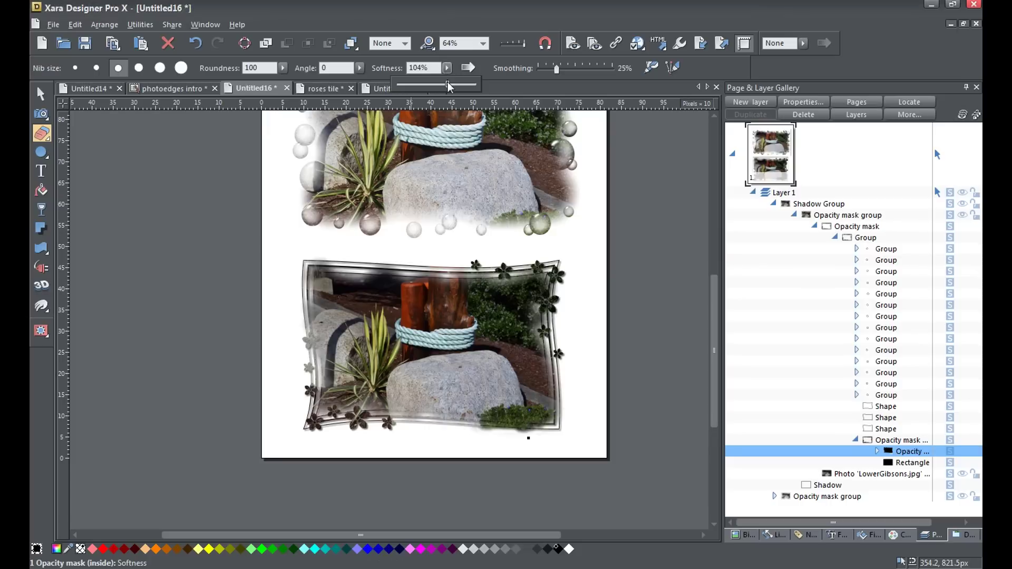
left_click_drag(449, 87, 484, 90)
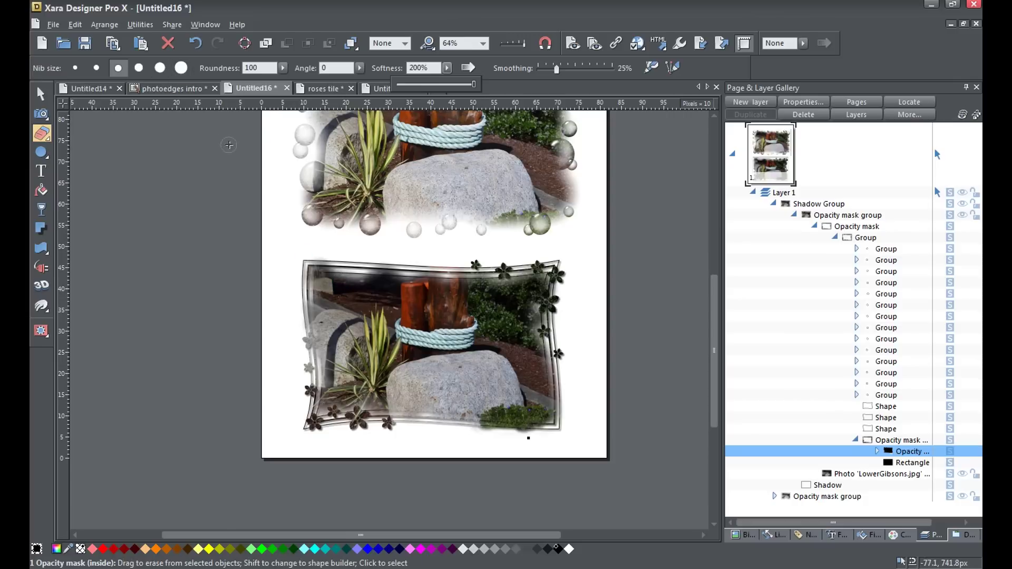
left_click(160, 68)
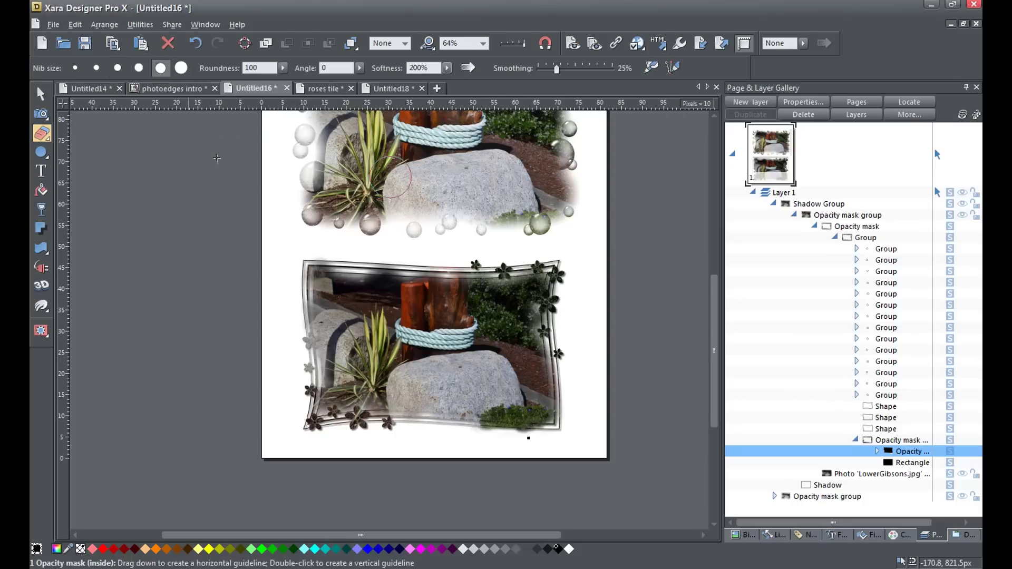
left_click(140, 68)
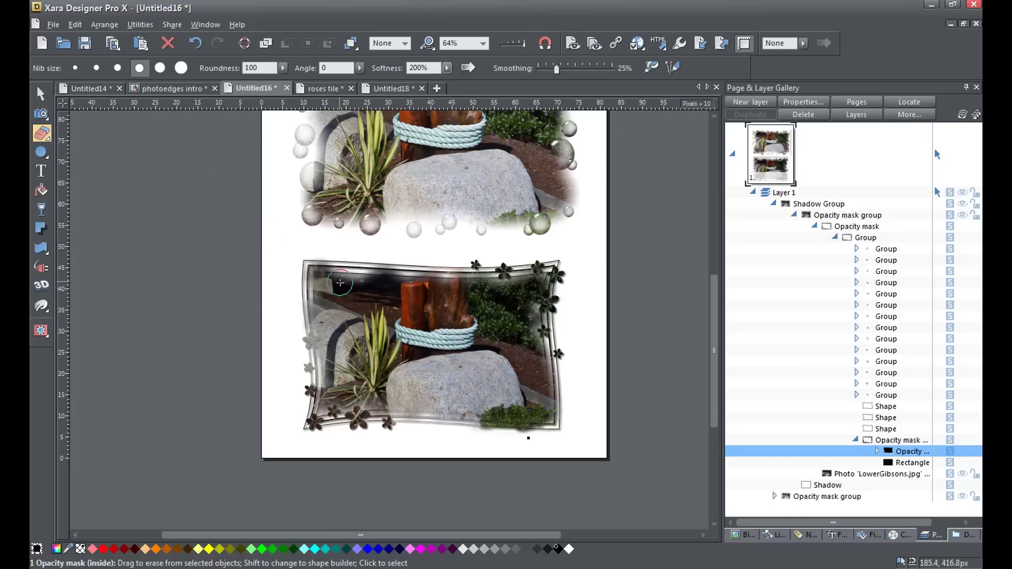
Step: Erase the mask at the top-left corner, along the top edge by the post, and down the right edge
mouse_move(338, 280)
left_mouse_down()
mouse_move(369, 280)
mouse_move(341, 270)
mouse_move(364, 275)
mouse_move(354, 282)
mouse_move(407, 277)
mouse_move(351, 280)
left_mouse_up()
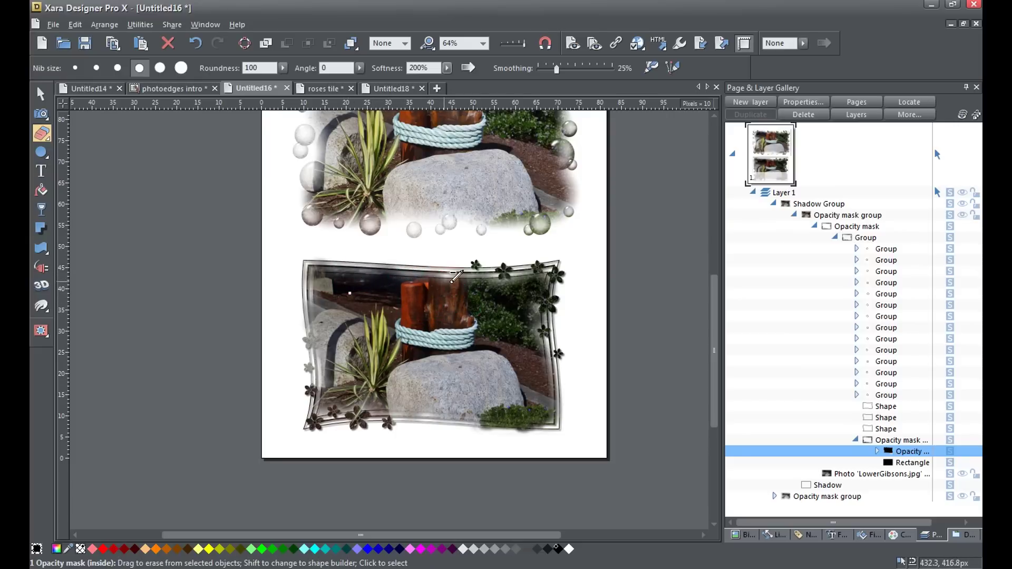
mouse_move(447, 282)
left_mouse_down()
mouse_move(412, 283)
mouse_move(420, 287)
left_mouse_up()
mouse_move(533, 337)
left_mouse_down()
mouse_move(546, 338)
mouse_move(542, 364)
left_mouse_up()
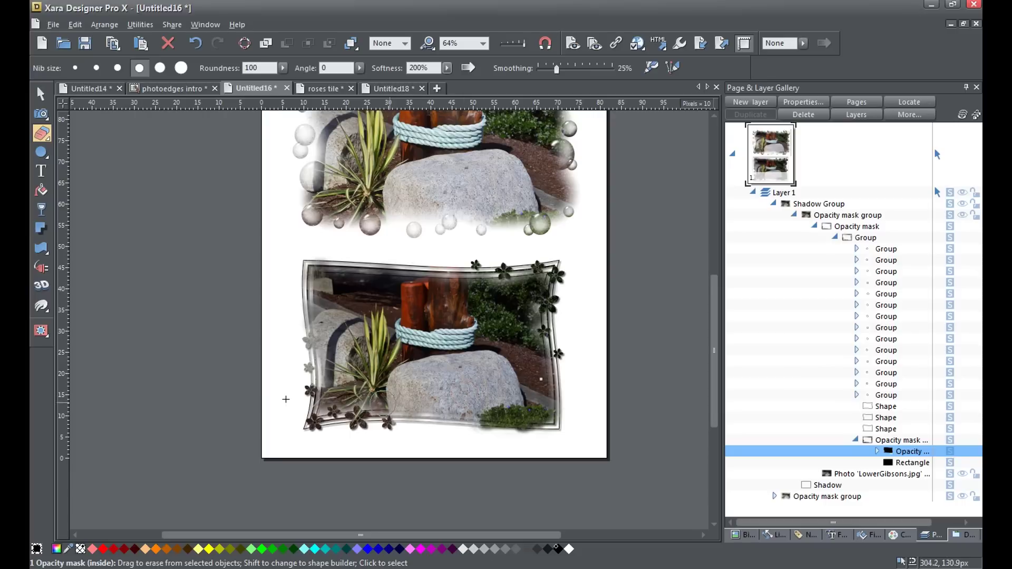
left_click(42, 306)
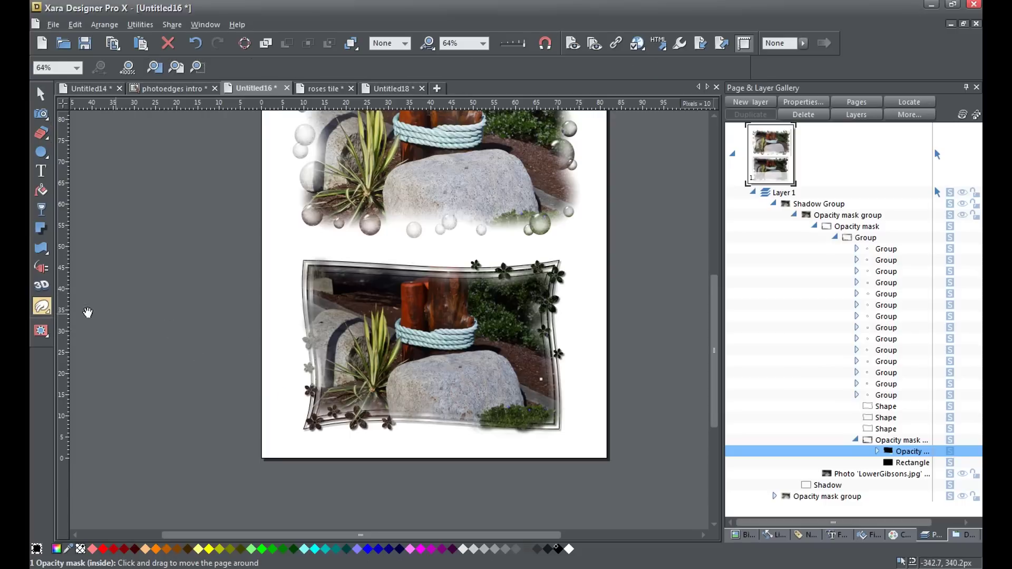
Step: Zoom from 64% to 114% on the flower-framed photo
mouse_move(47, 311)
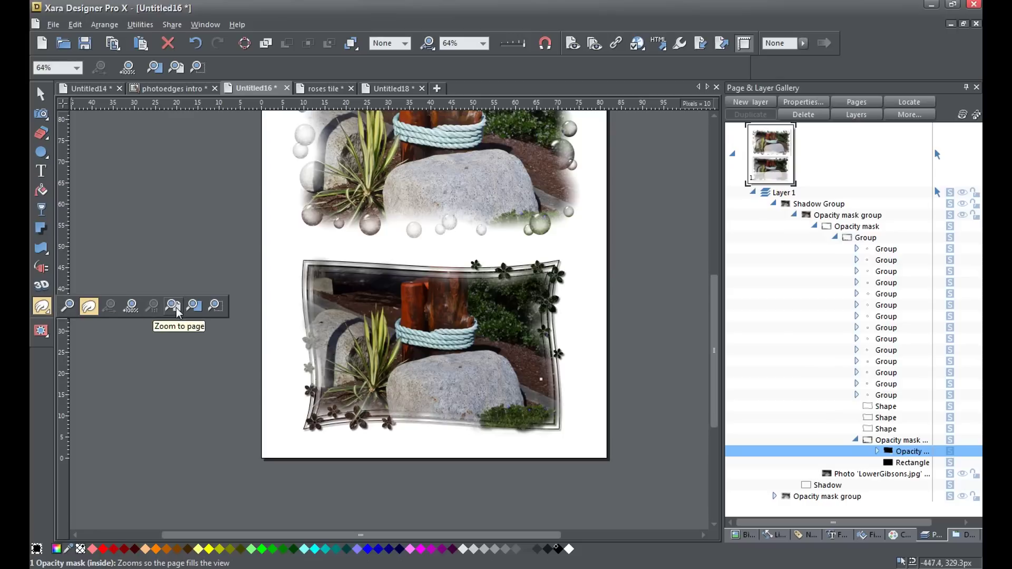
left_click(215, 308)
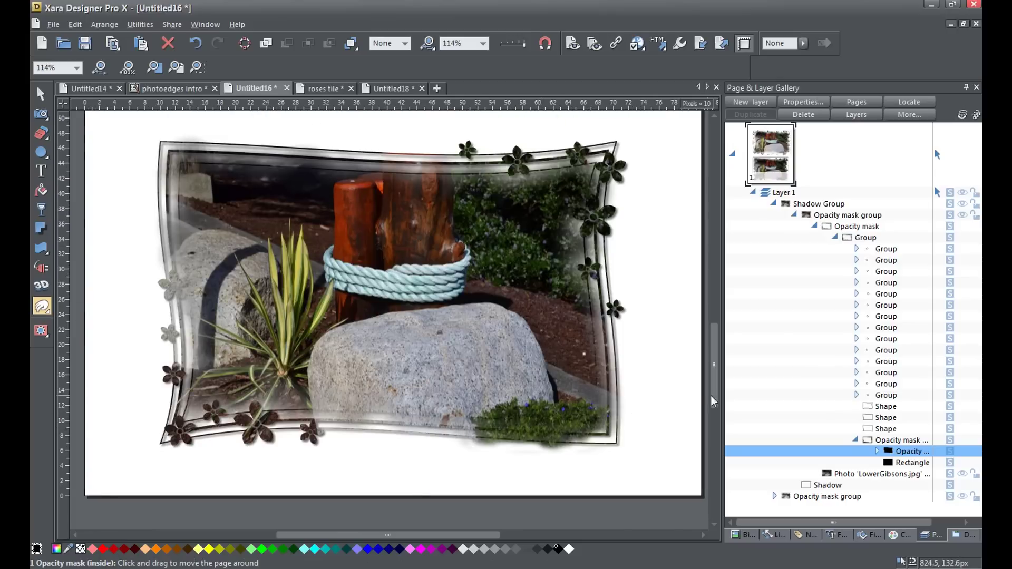
scroll(701, 403, "down", 2)
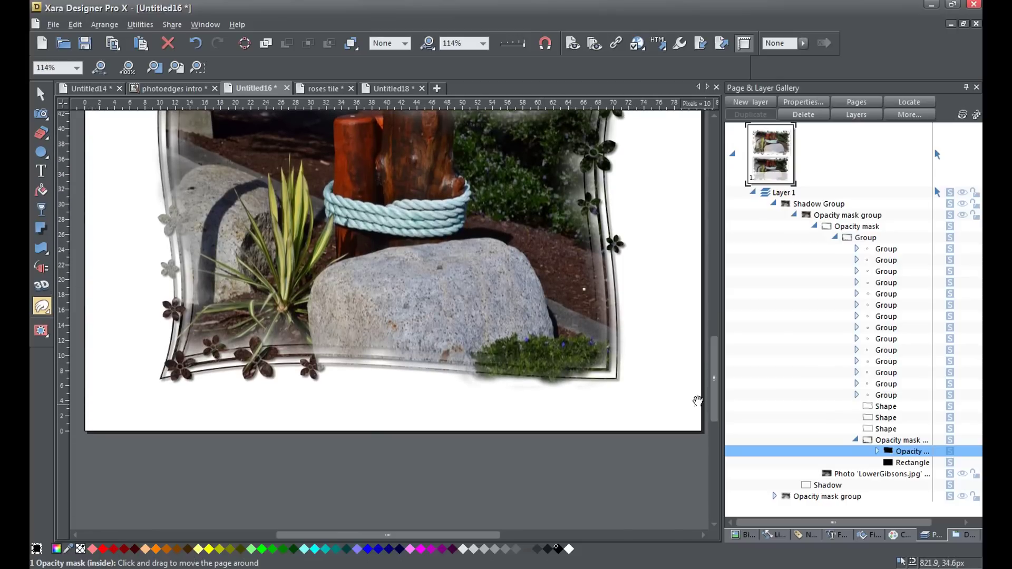
Step: With a small Shape Eraser nib, erase the mask over the grass bush at bottom right
left_click(42, 134)
left_click(97, 68)
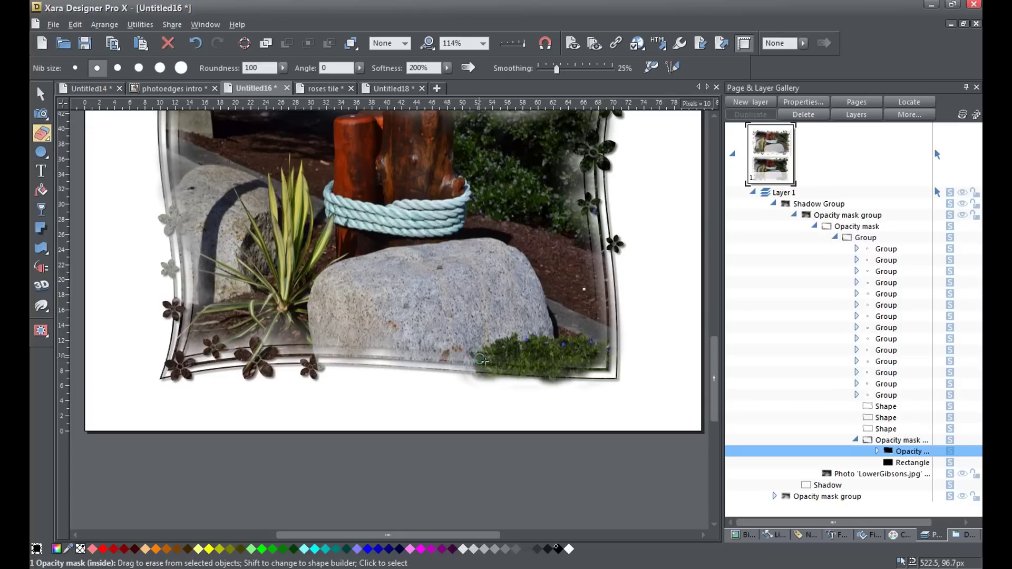
mouse_move(489, 359)
left_mouse_down()
mouse_move(500, 370)
mouse_move(494, 361)
mouse_move(484, 375)
mouse_move(532, 368)
mouse_move(532, 376)
mouse_move(543, 365)
mouse_move(528, 374)
mouse_move(546, 364)
left_mouse_up()
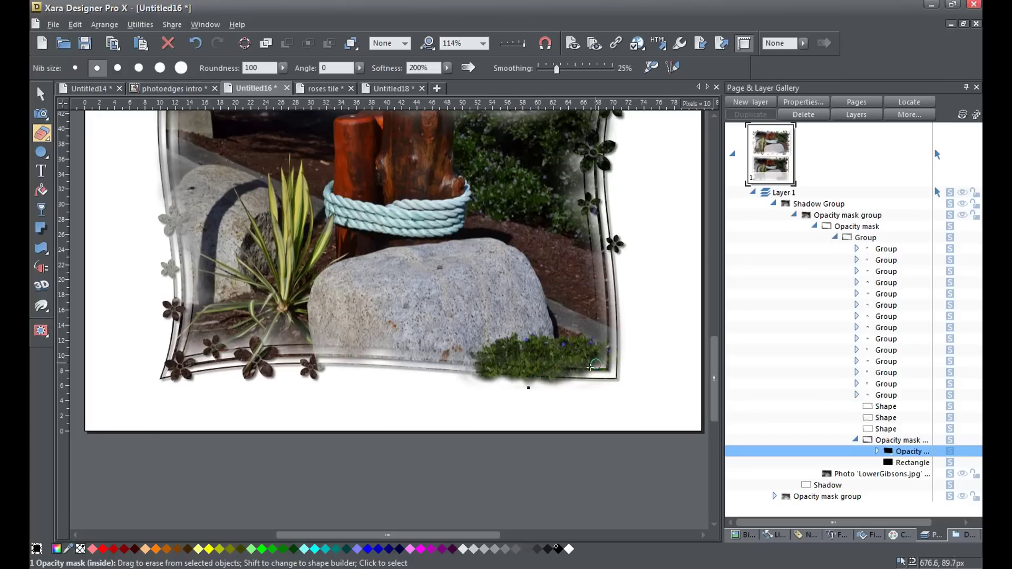
mouse_move(596, 361)
left_mouse_down()
mouse_move(566, 369)
mouse_move(617, 351)
mouse_move(612, 359)
mouse_move(590, 354)
left_mouse_up()
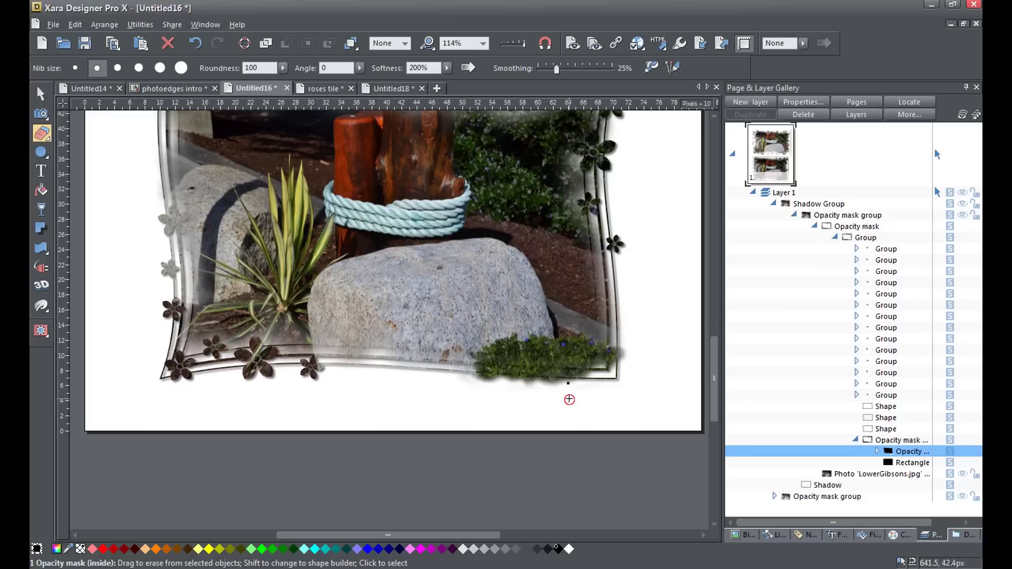
Step: Set the nib softness to 110% and the nib size to 25 px
key("shift")
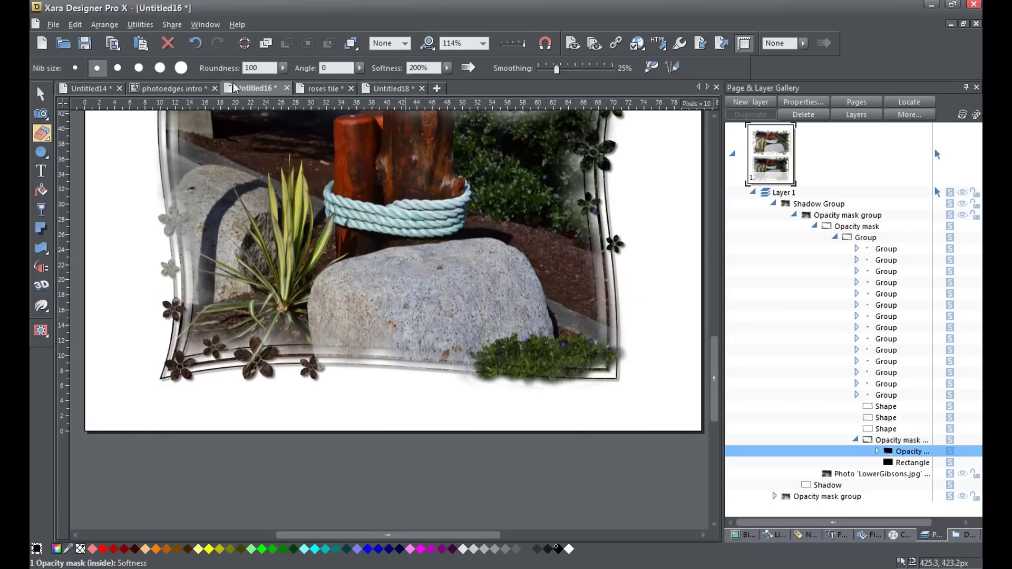
left_click(444, 69)
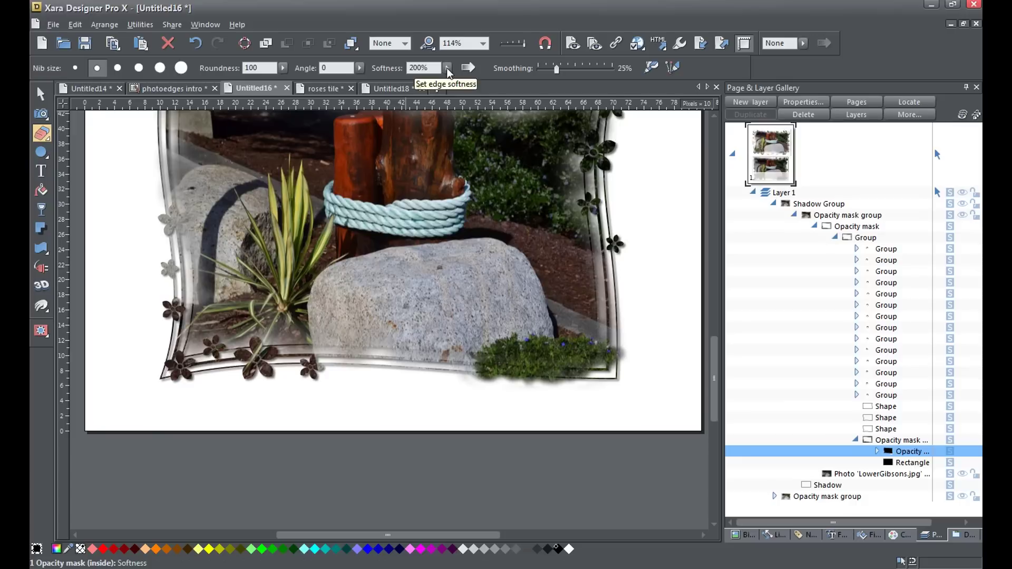
left_click_drag(444, 84, 428, 85)
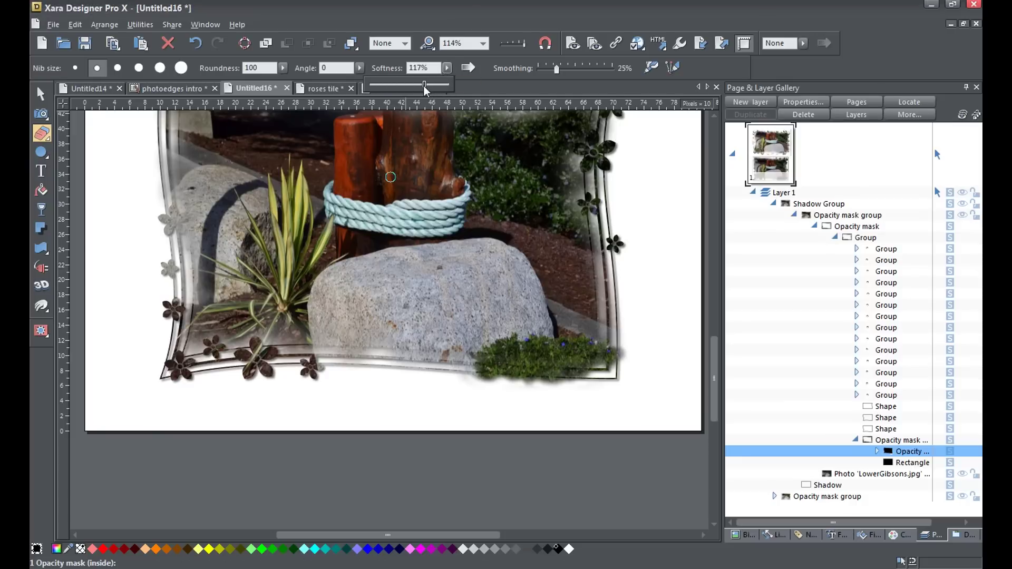
left_click(117, 68)
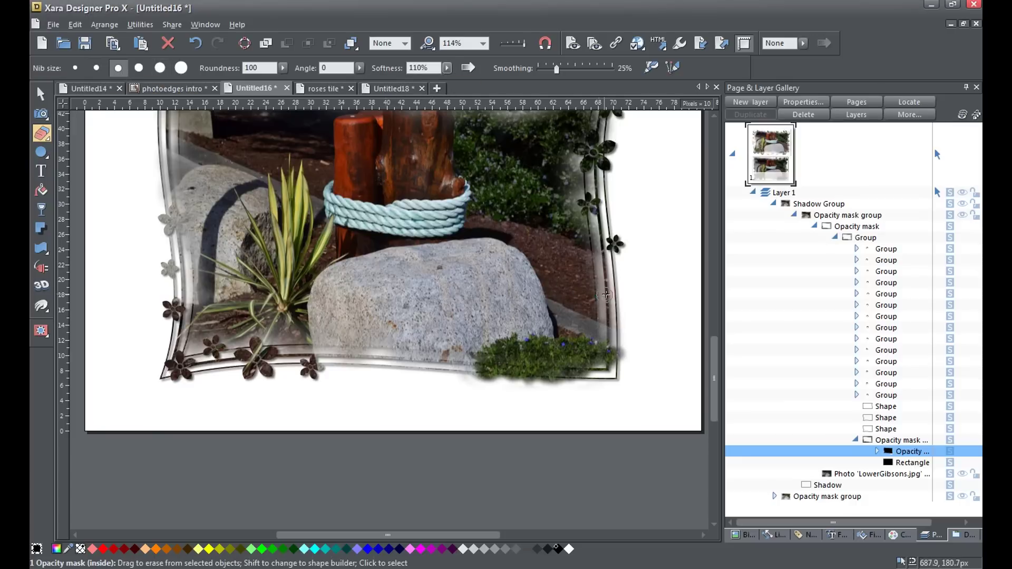
Step: Paint the mask with shape builder down the frame's right edge
key("shift")
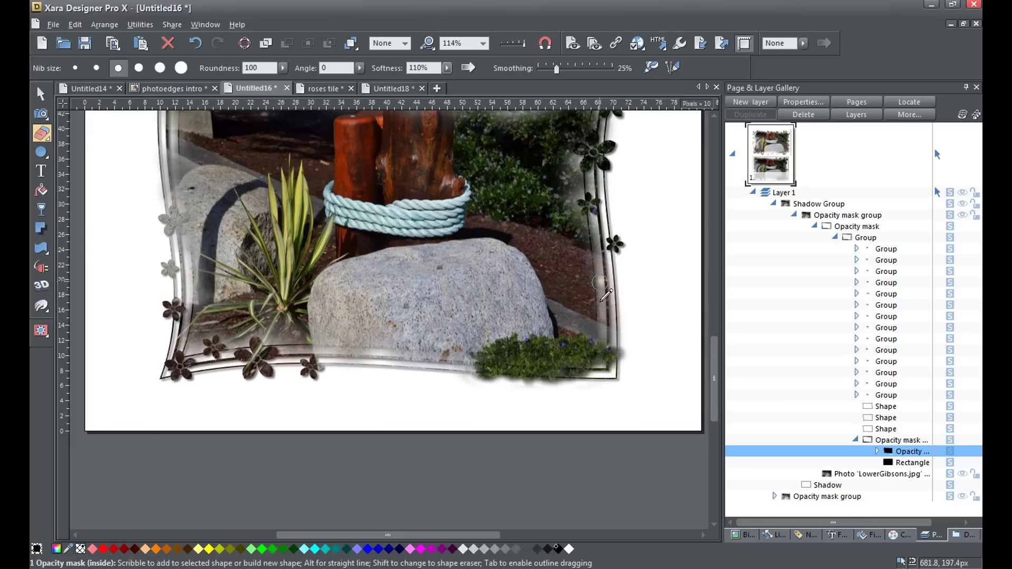
left_click_drag(601, 304, 602, 343)
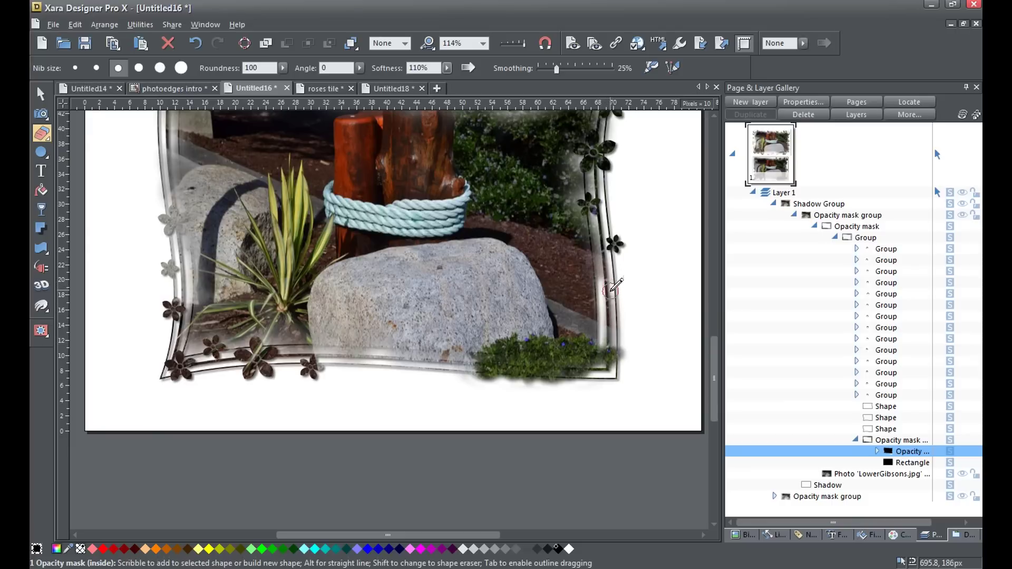
left_click_drag(611, 290, 614, 335)
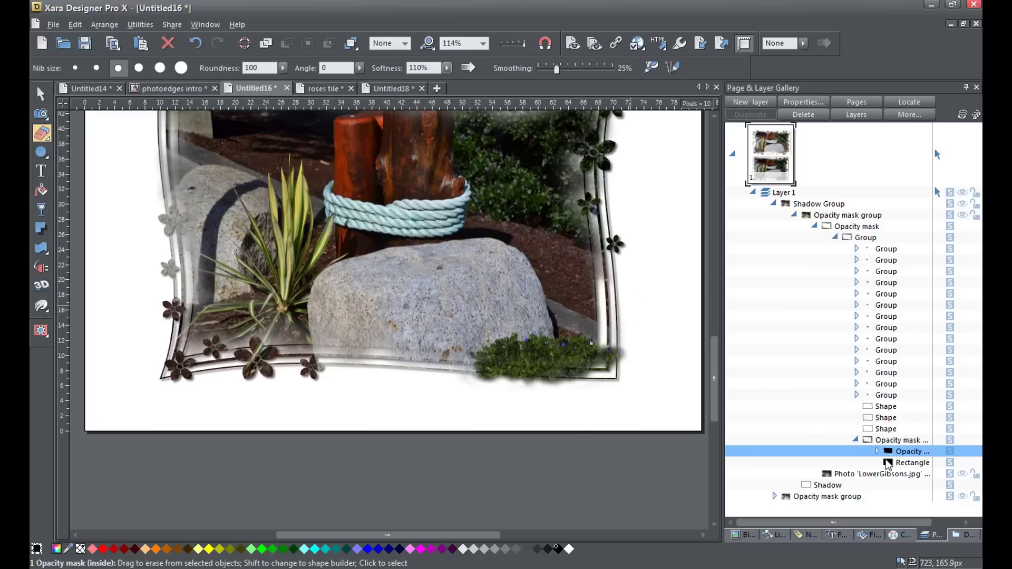
mouse_move(891, 457)
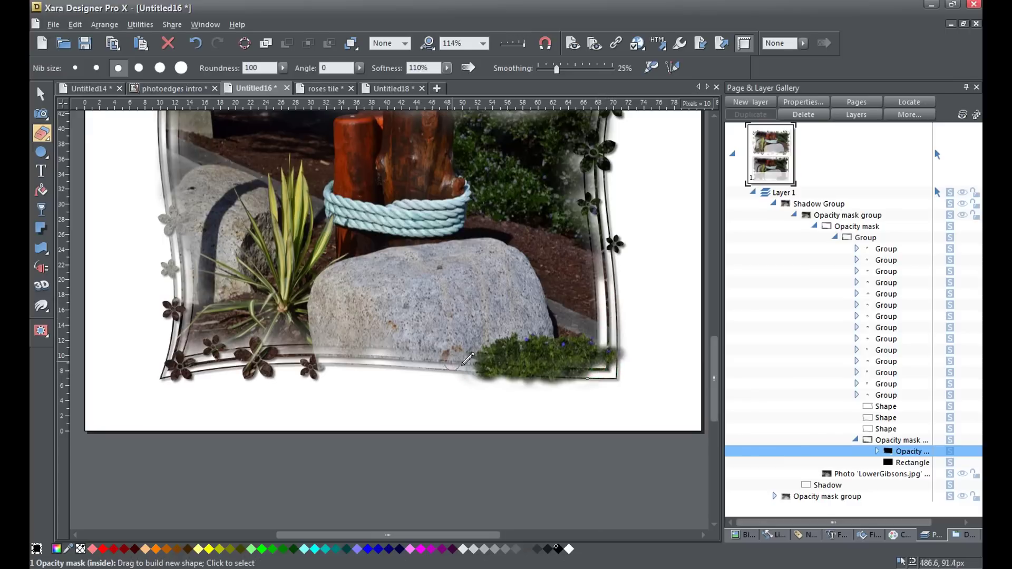
left_click(471, 378)
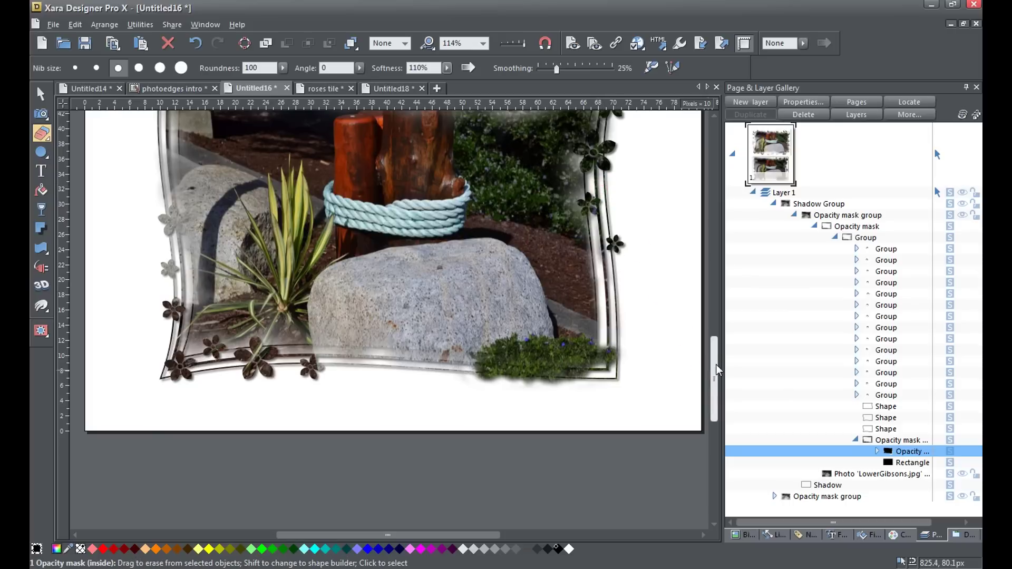
Step: Paint the mask down the frame's left edge and along its top edge
left_click_drag(716, 369, 715, 336)
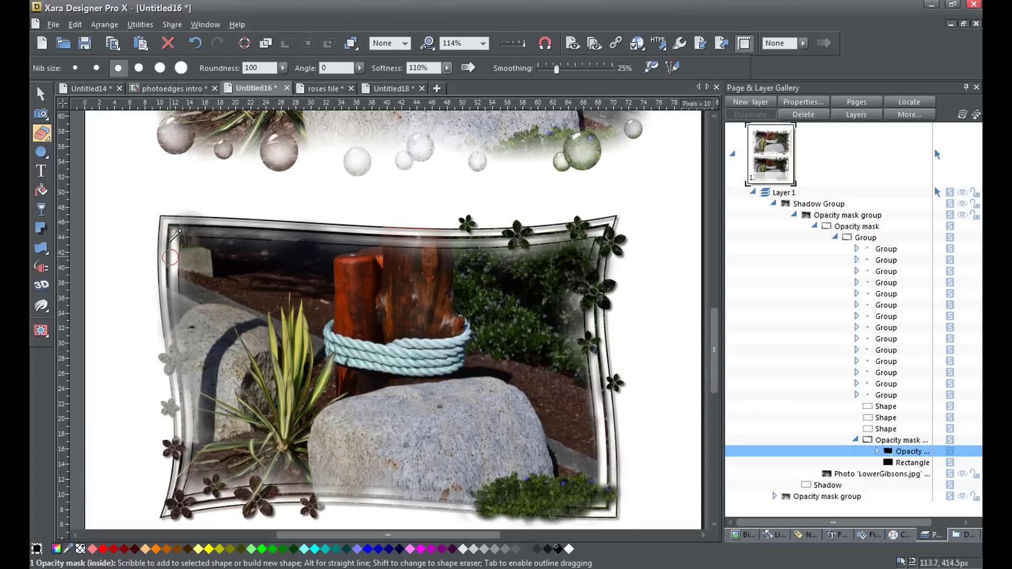
mouse_move(174, 234)
left_mouse_down()
mouse_move(181, 344)
mouse_move(164, 321)
mouse_move(163, 252)
mouse_move(175, 314)
left_mouse_up()
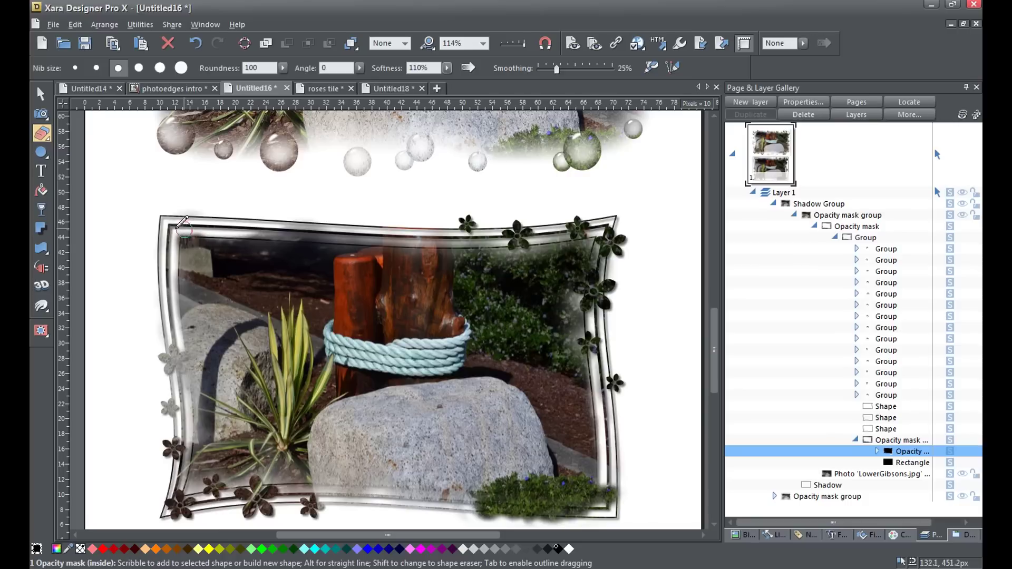
mouse_move(177, 227)
left_mouse_down()
mouse_move(219, 214)
mouse_move(312, 241)
mouse_move(268, 224)
mouse_move(330, 226)
mouse_move(256, 231)
mouse_move(321, 232)
mouse_move(290, 232)
left_mouse_up()
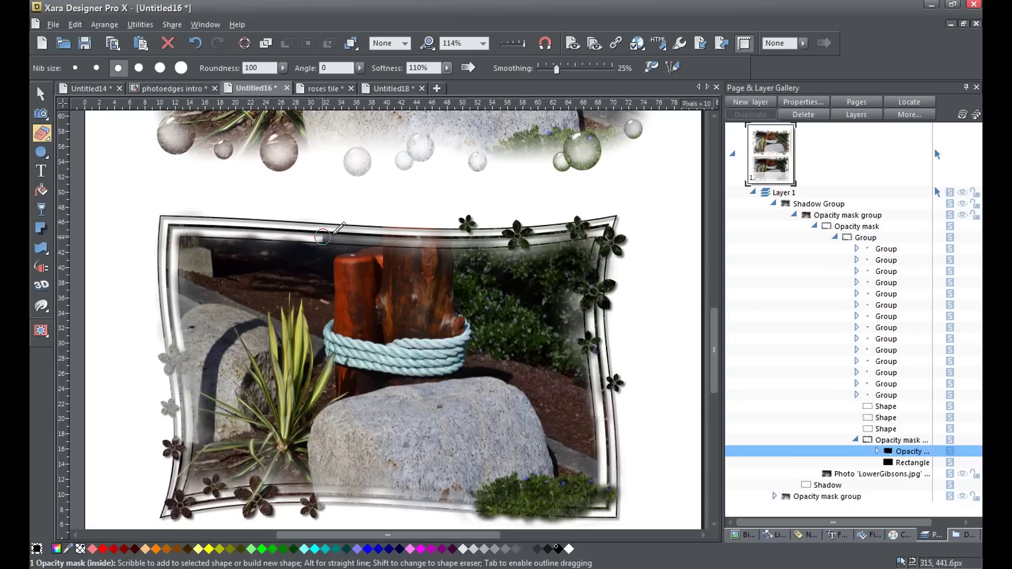
left_click_drag(352, 234, 348, 232)
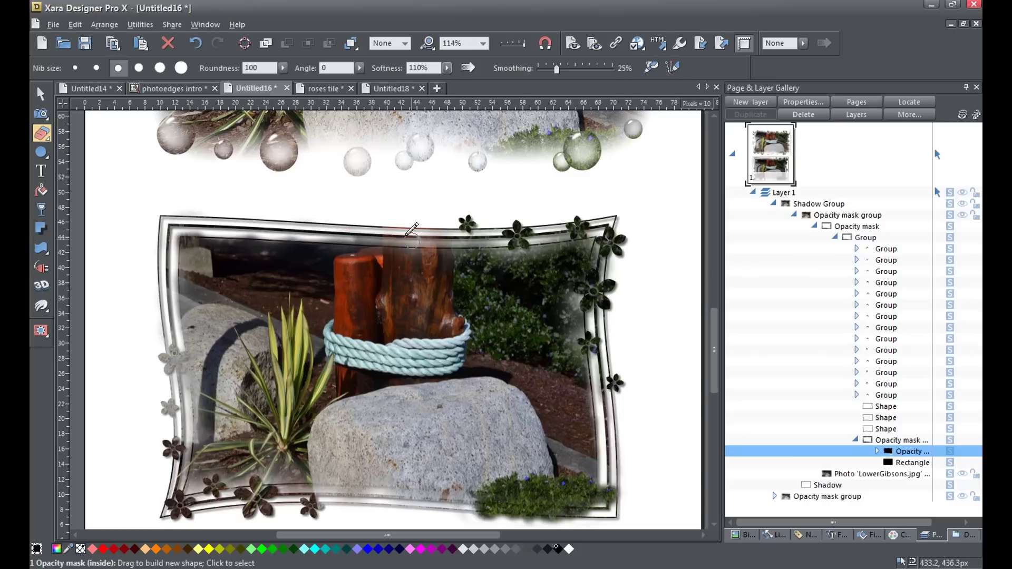
mouse_move(425, 232)
left_mouse_down()
mouse_move(353, 233)
mouse_move(496, 240)
left_mouse_up()
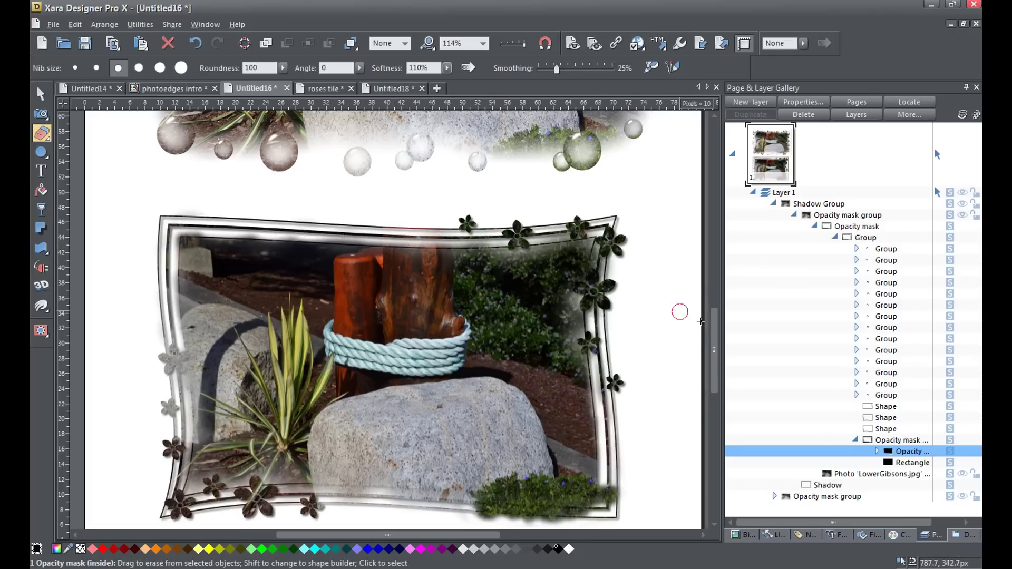
Step: Paint the mask with shape builder along the frame's bottom edge beneath the rock
scroll(716, 324, "down", 3)
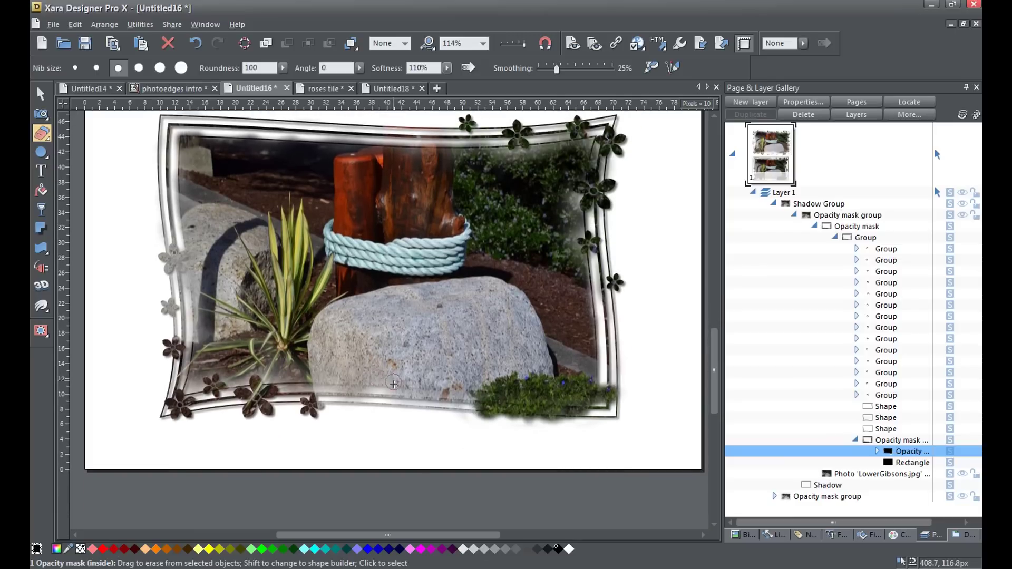
key("shift")
left_click_drag(286, 387, 481, 396)
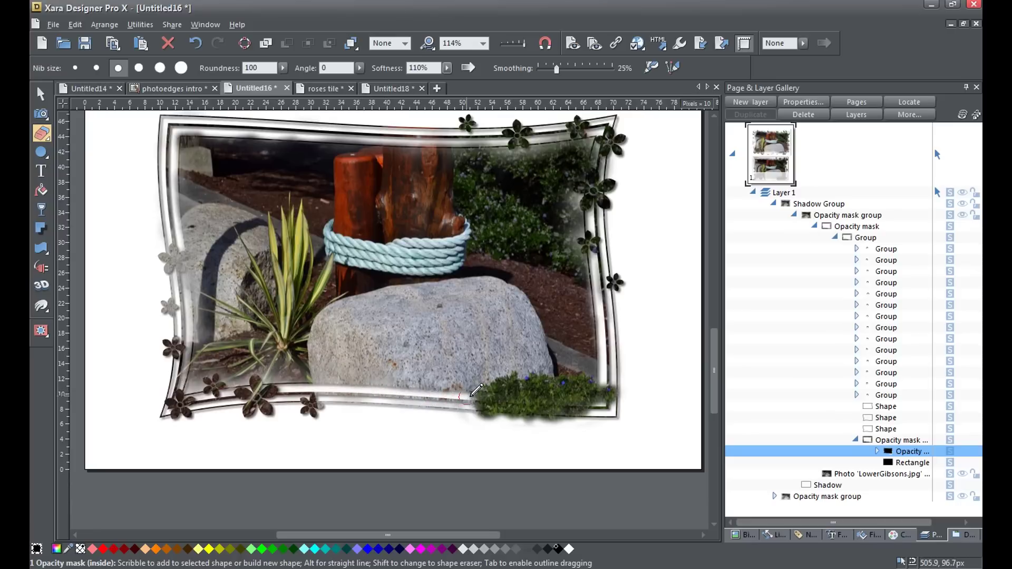